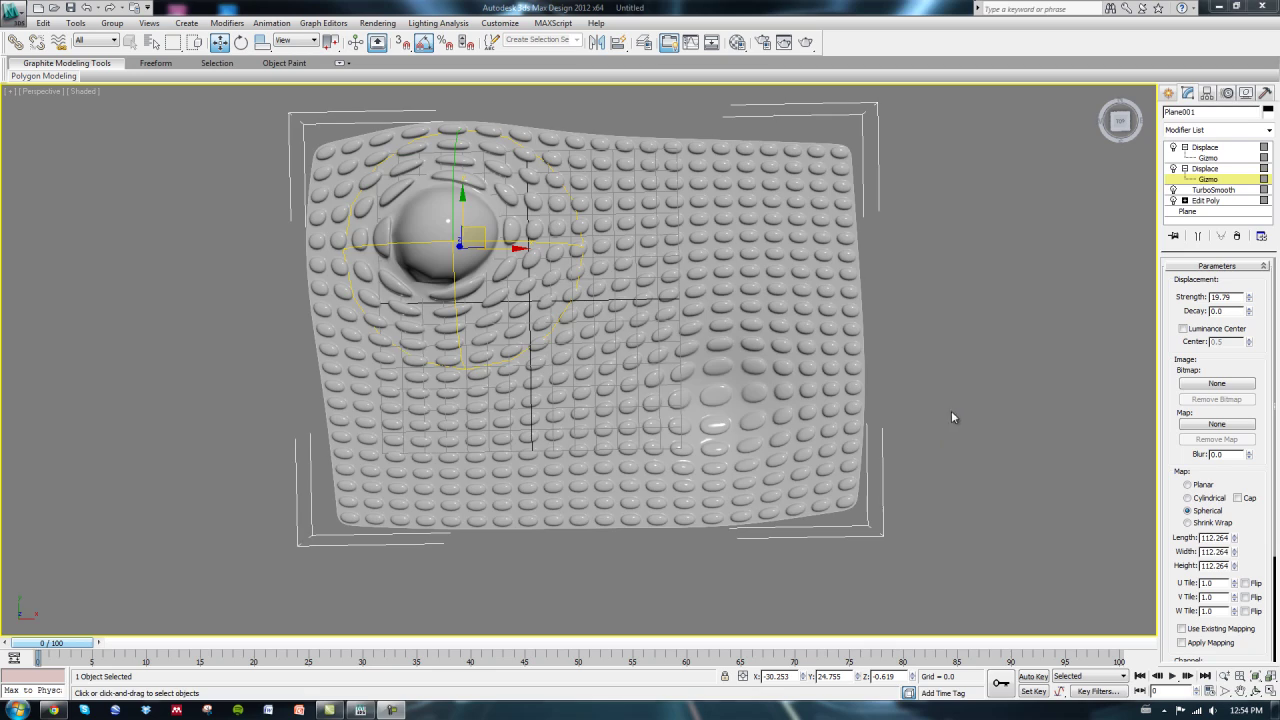
Move the gizmo of the lower Displace modifier around the dimpled plane to shift and lower its spherical bulge
alt+middle_drag(951, 417, 922, 438)
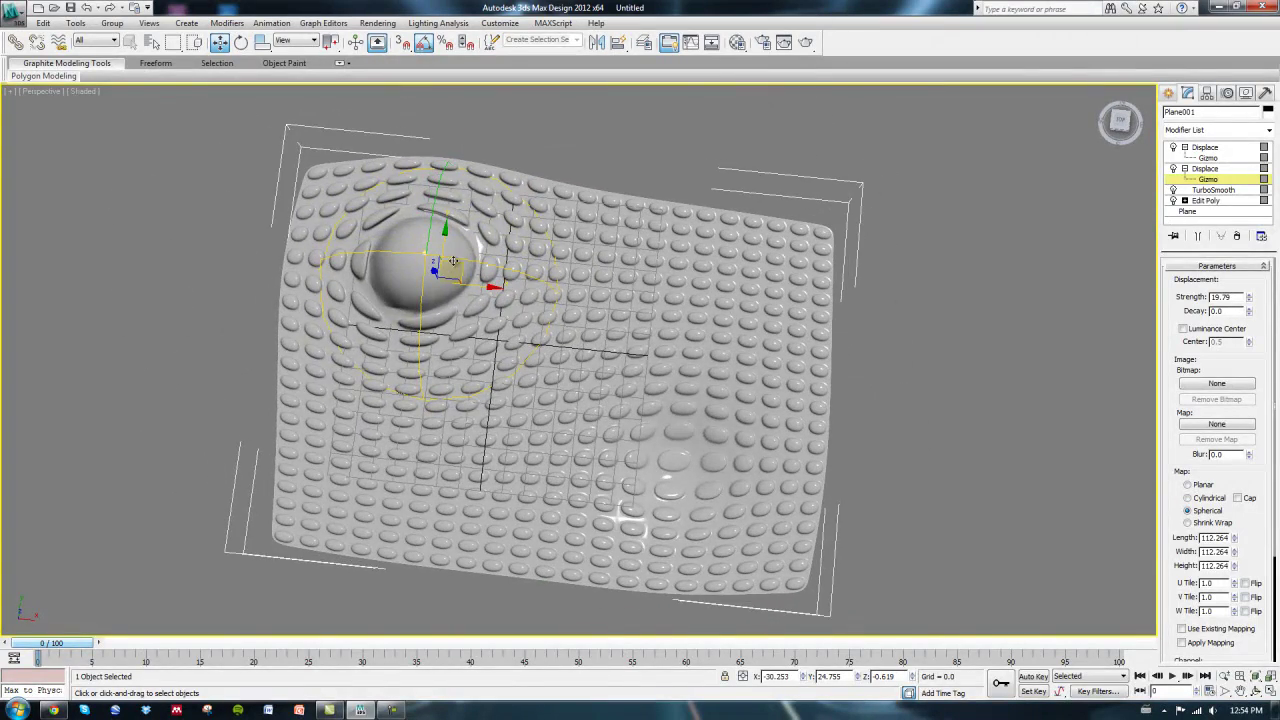
drag(459, 263, 421, 455)
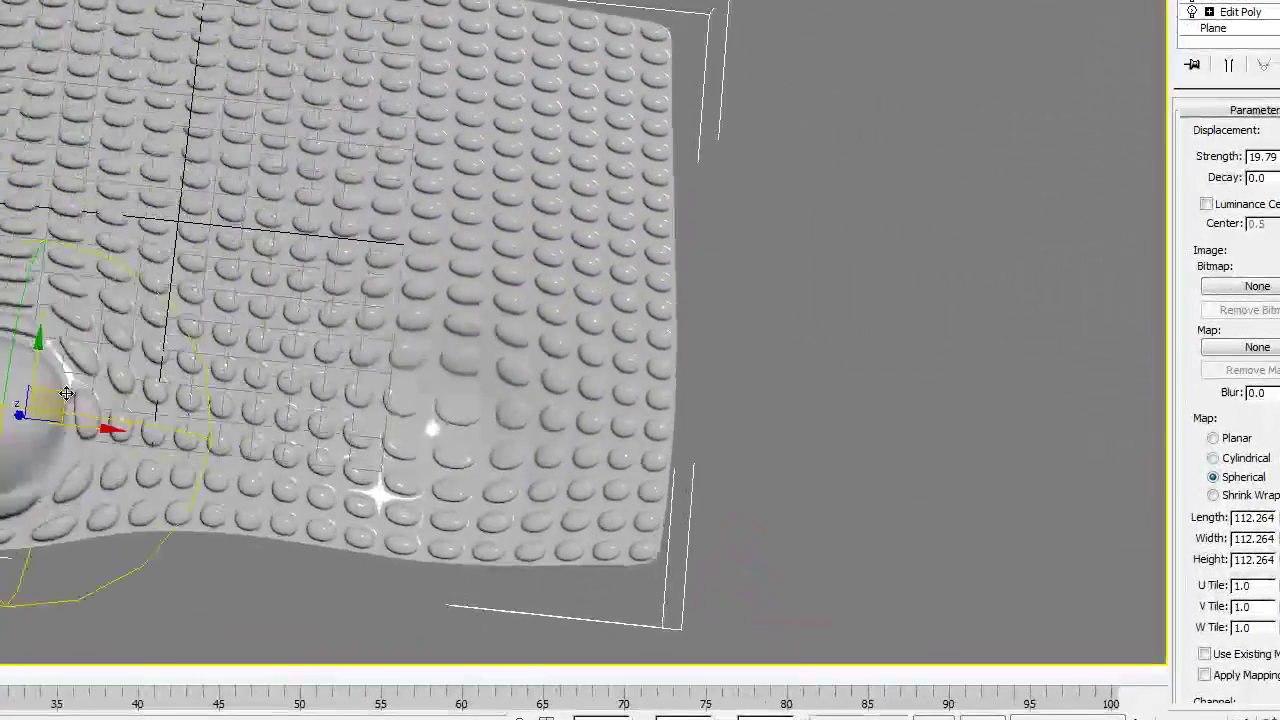
drag(65, 393, 130, 130)
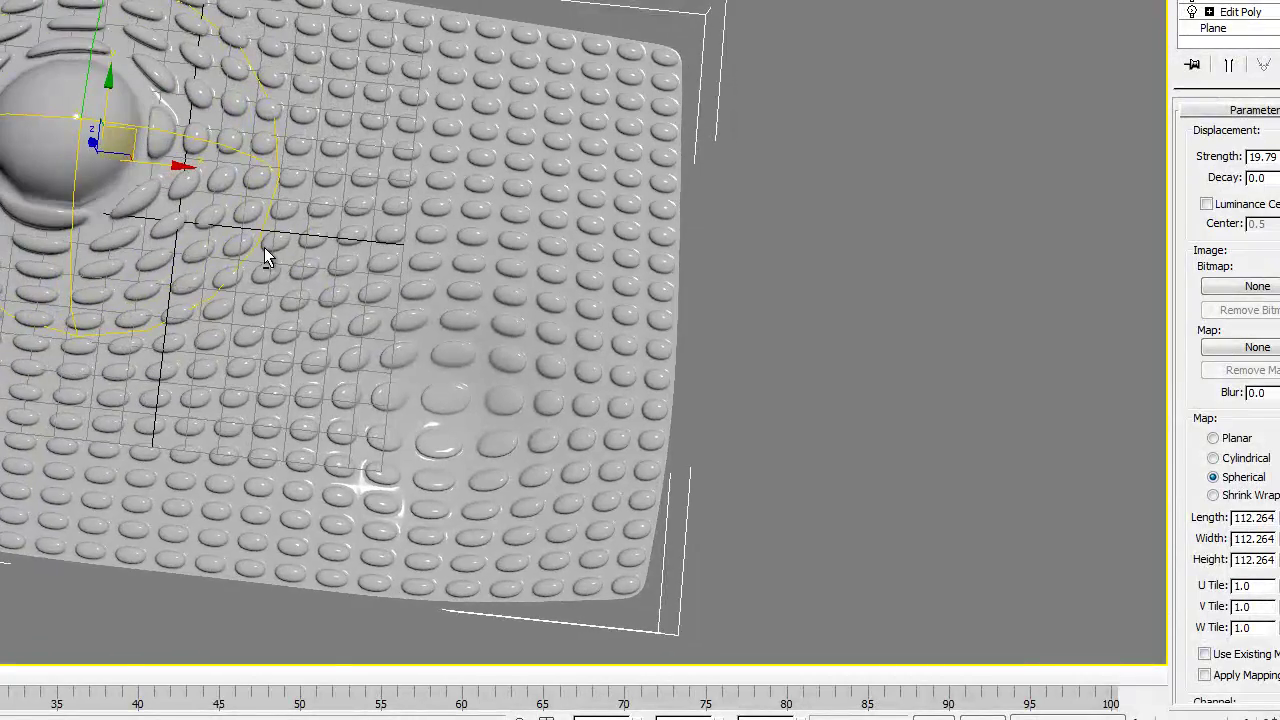
alt+middle_drag(264, 250, 145, 103)
drag(96, 96, 115, 120)
alt+middle_drag(115, 120, 99, 236)
mouse_move(143, 143)
mouse_down()
mouse_move(22, 226)
mouse_move(2, 262)
mouse_move(153, 126)
mouse_up()
alt+middle_drag(131, 186, 231, 232)
alt+middle_drag(613, 262, 519, 221)
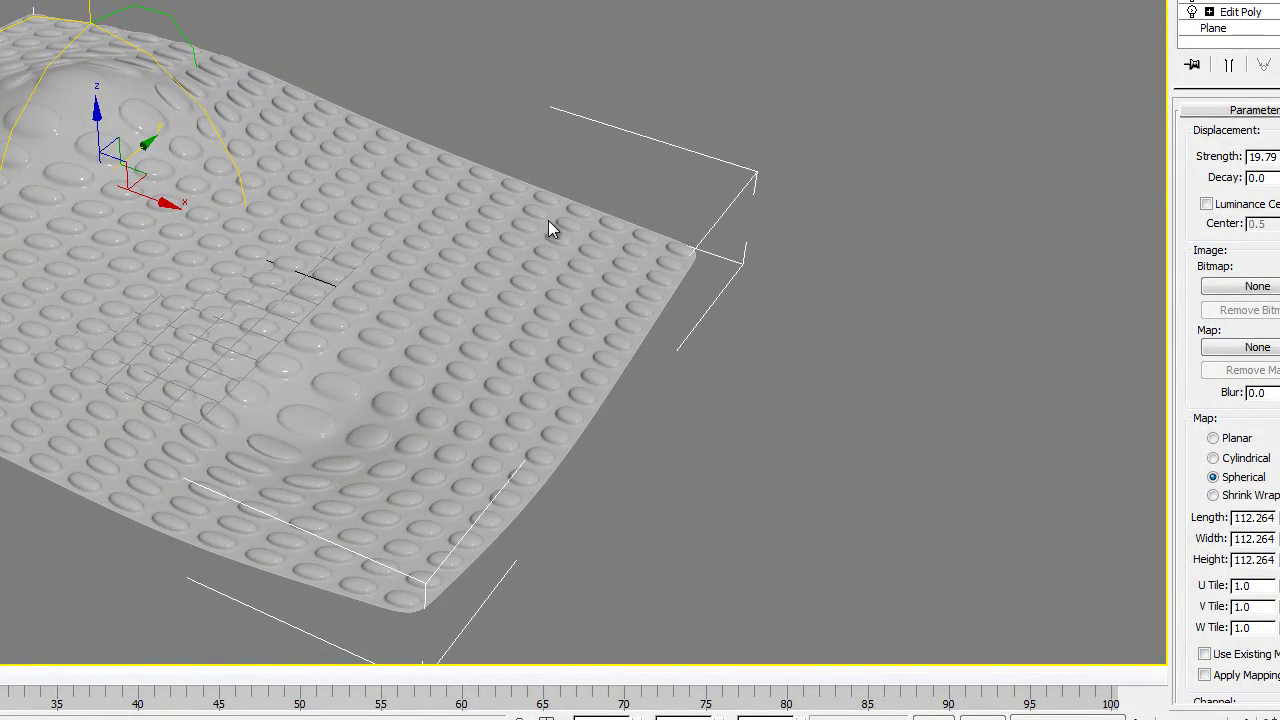
Delete the displaced, dimpled plane from the scene
alt+middle_drag(640, 317, 860, 409)
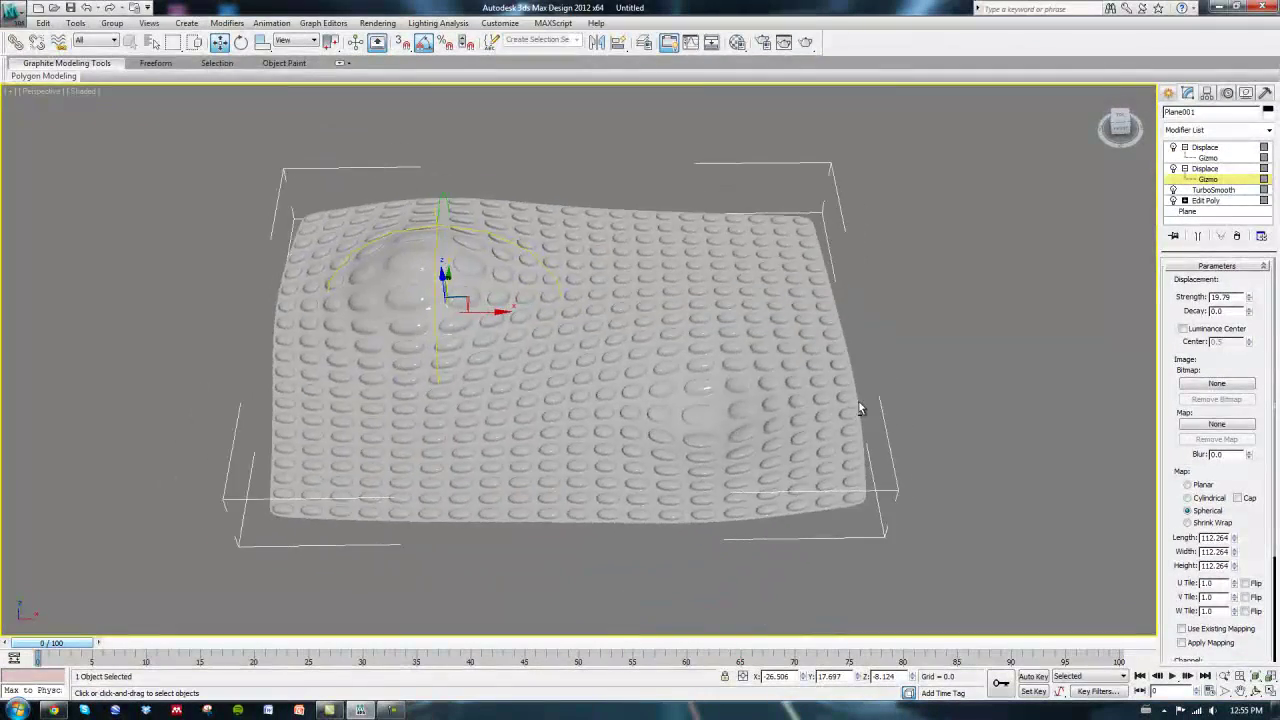
scroll(802, 359, down, 4)
middle_drag(799, 358, 809, 335)
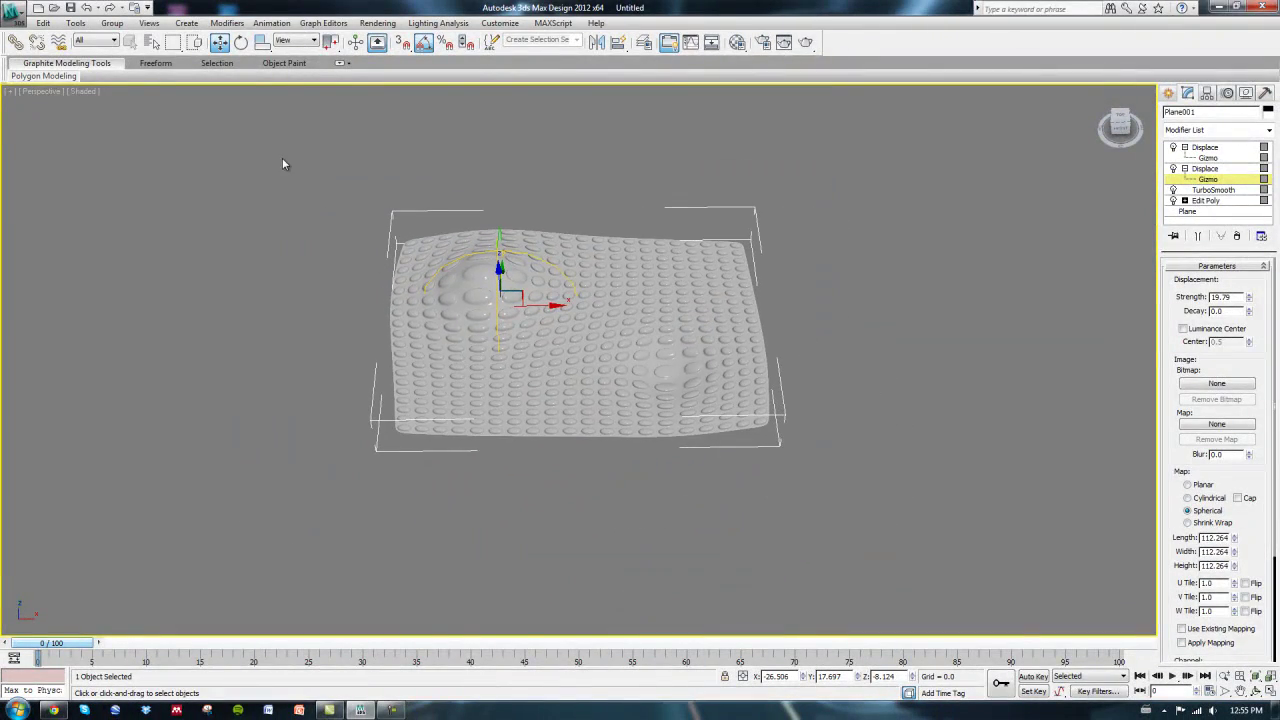
key(Delete)
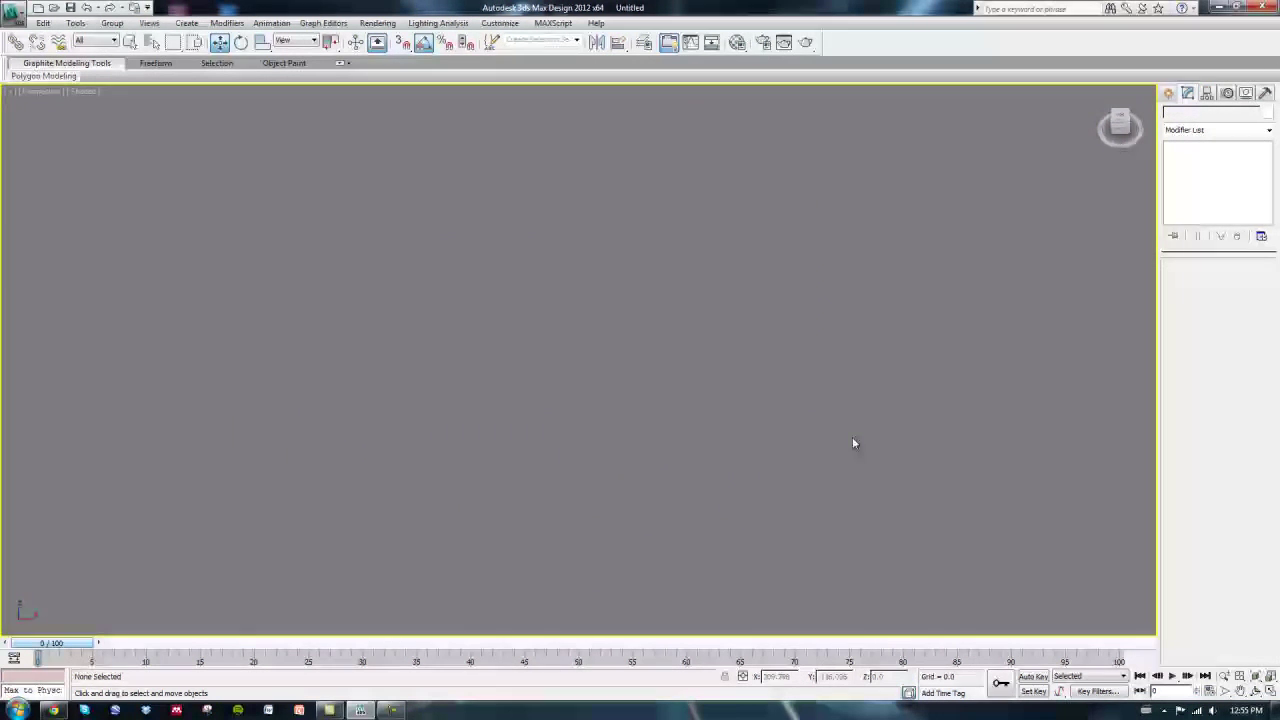
Create a rectangular plane about 249 units long and 557 units wide in the perspective view
click(1168, 94)
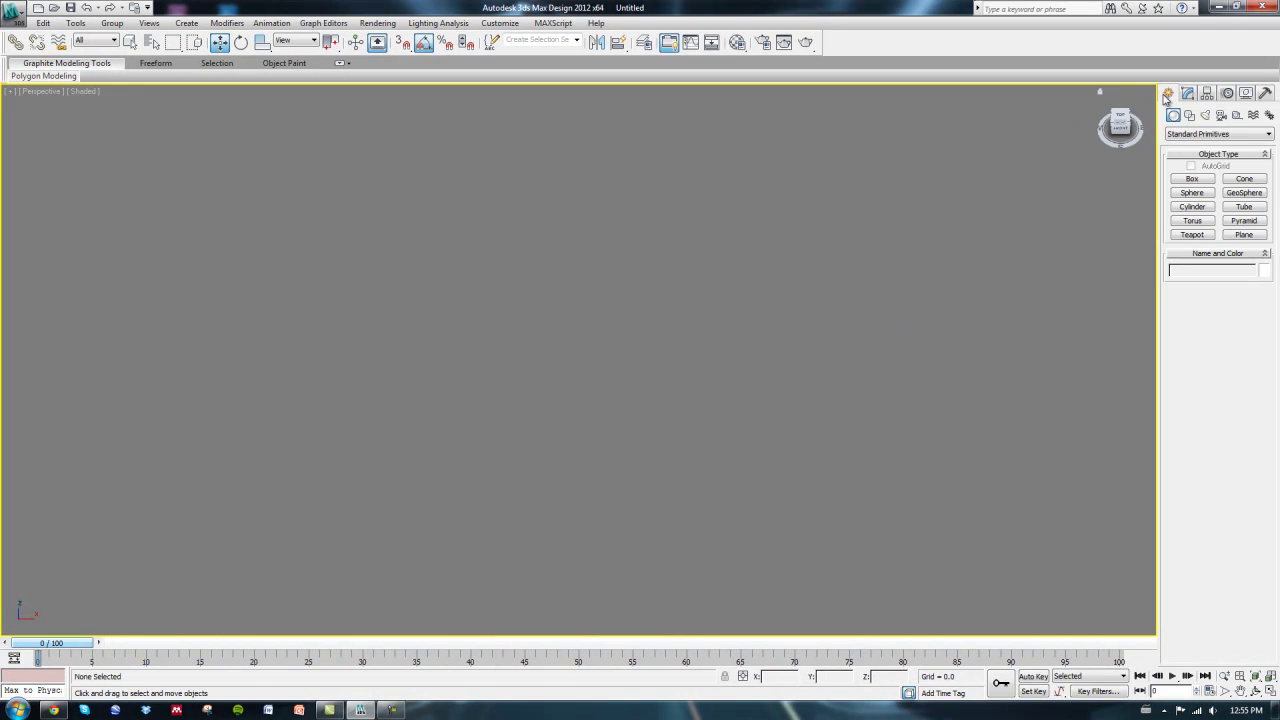
click(1245, 235)
drag(263, 264, 1105, 532)
middle_drag(1040, 436, 977, 403)
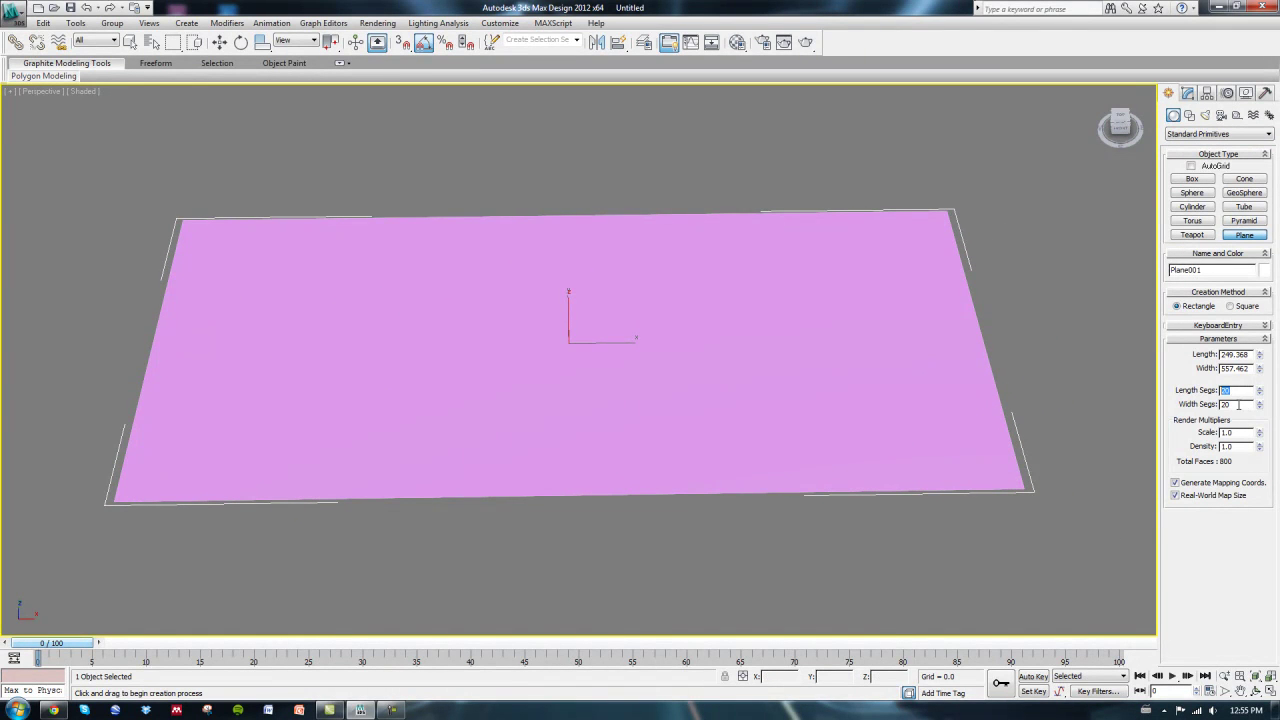
Set the plane's length and width segments to 25 each and display edged faces
text(25)
key(Tab)
text(2)
middle_drag(683, 229, 677, 238)
key(F4)
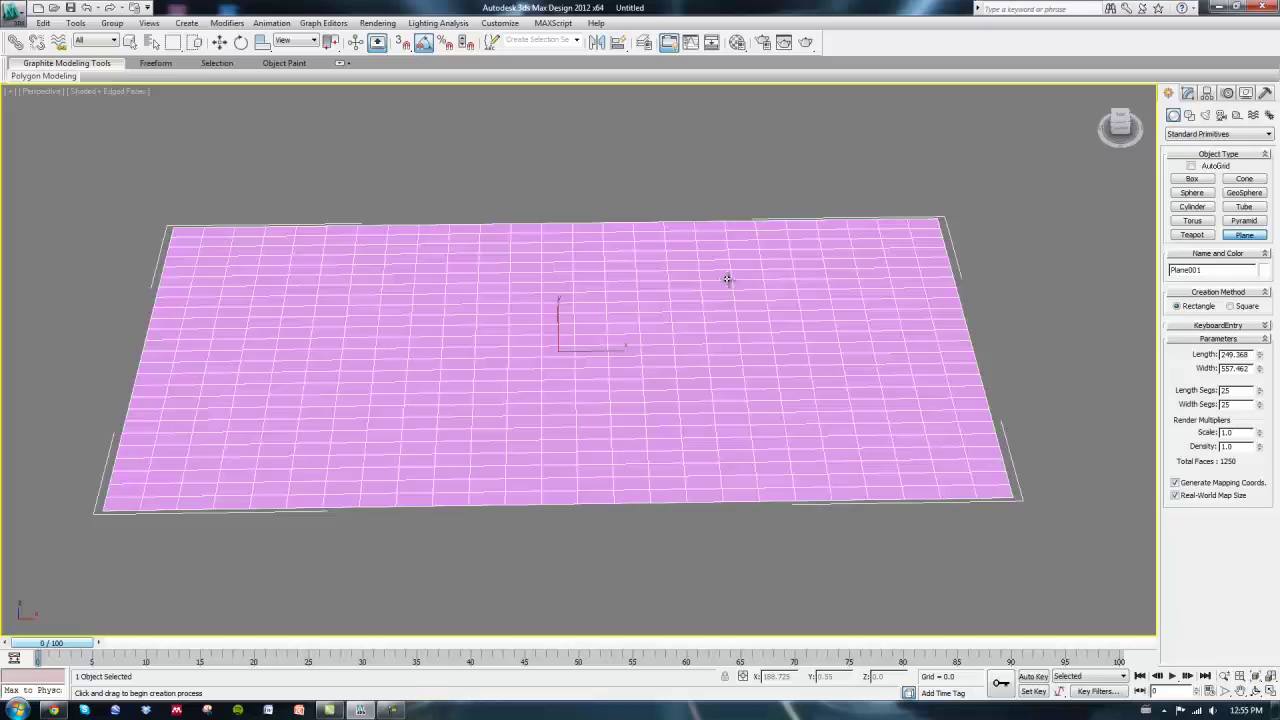
mouse_move(651, 280)
alt+middle_down()
mouse_move(829, 294)
mouse_move(1030, 199)
alt+middle_up()
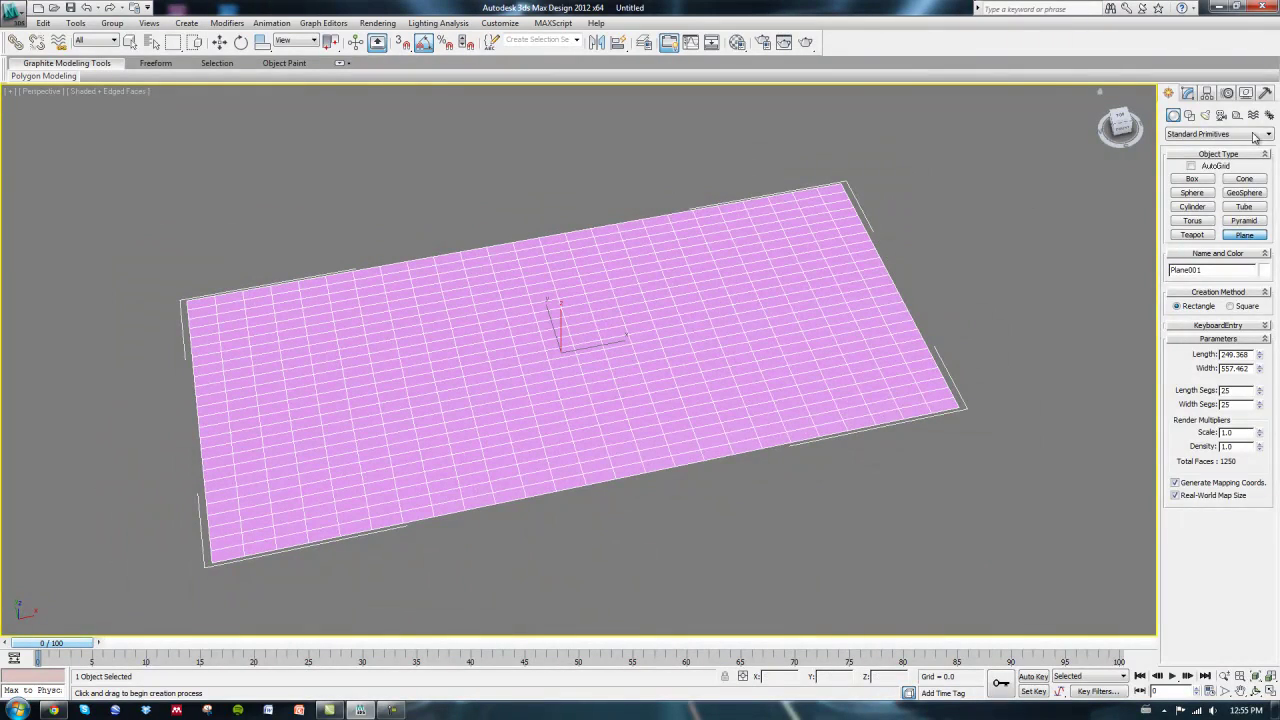
Add an Edit Poly modifier to the plane
click(1189, 93)
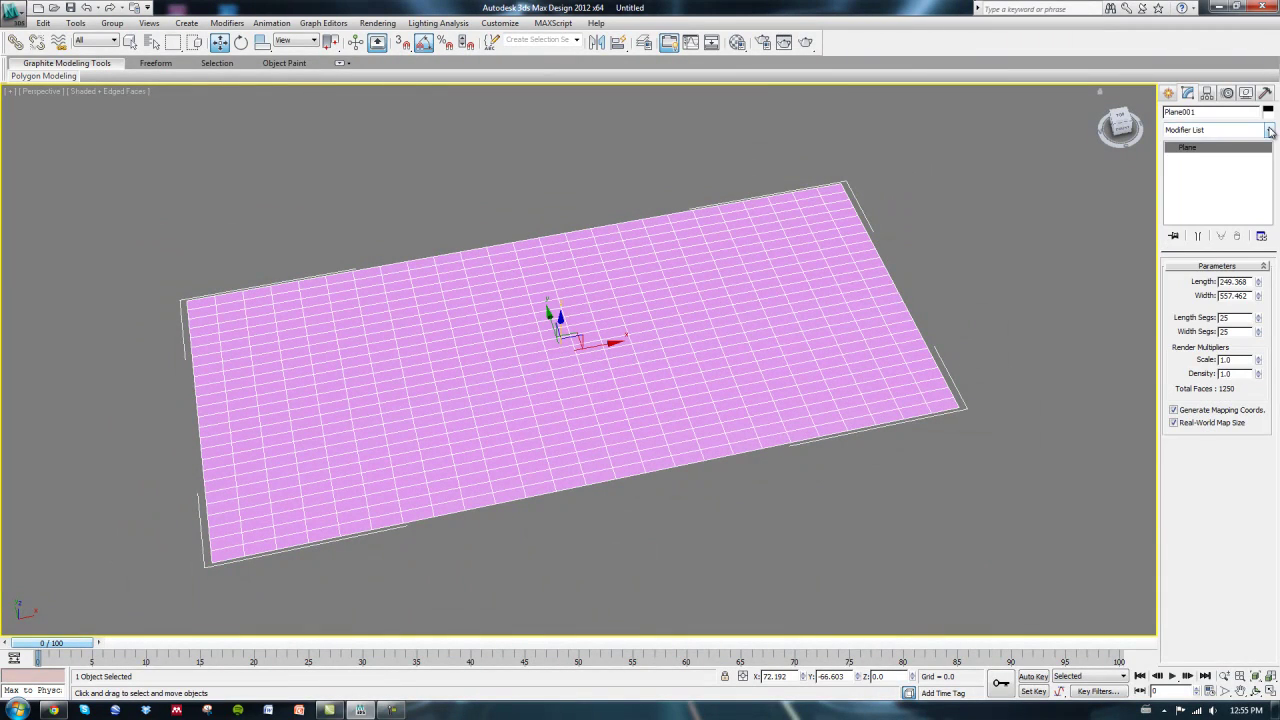
click(1270, 131)
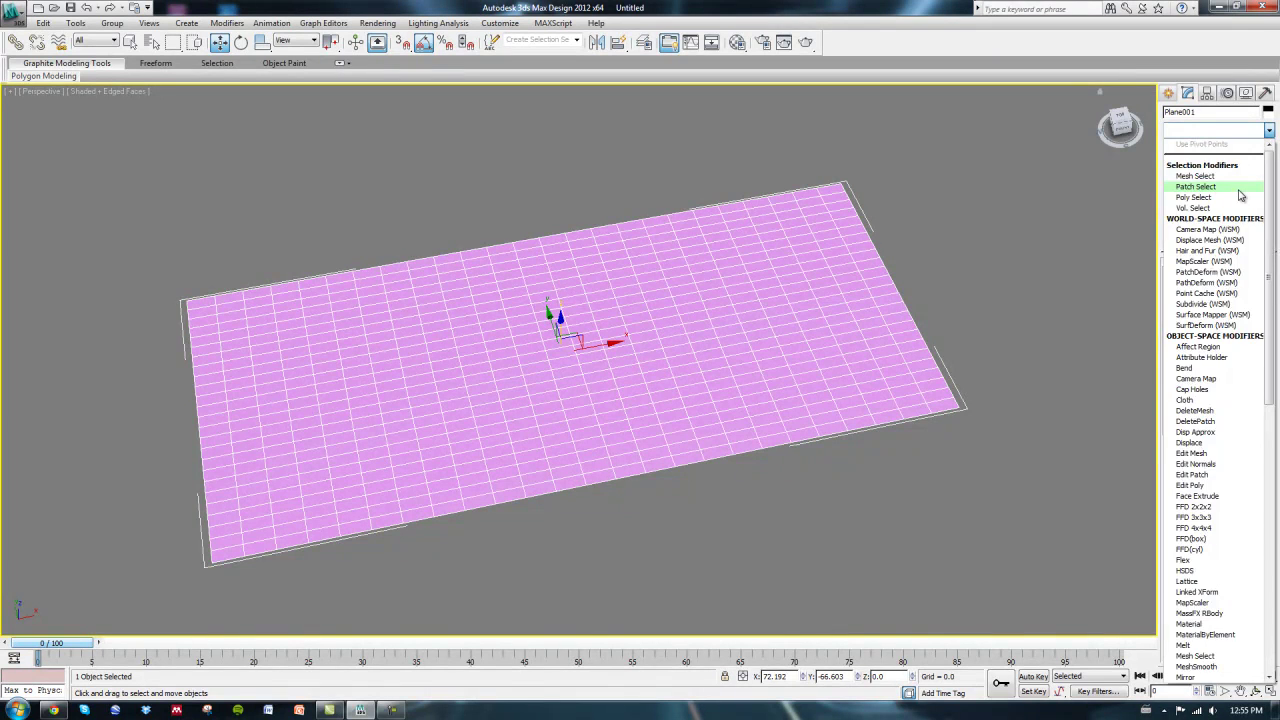
key(e)
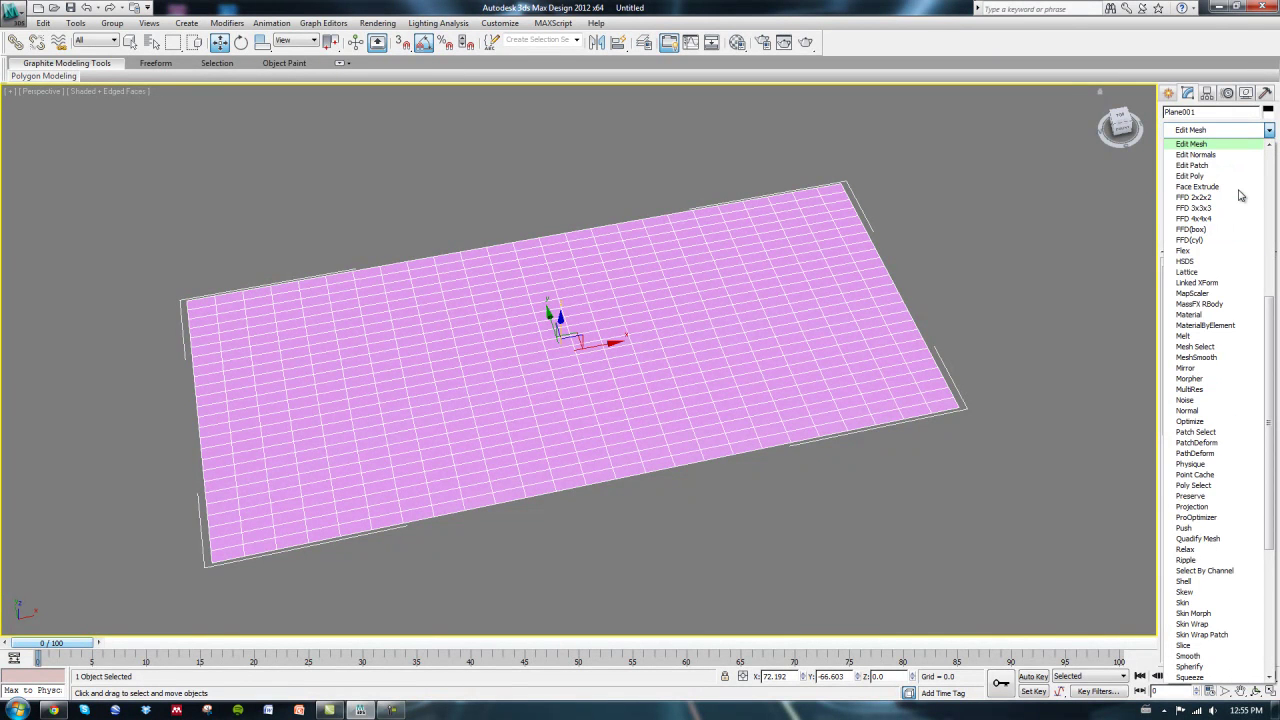
key(Down)
key(Down)
key(Down)
key(Return)
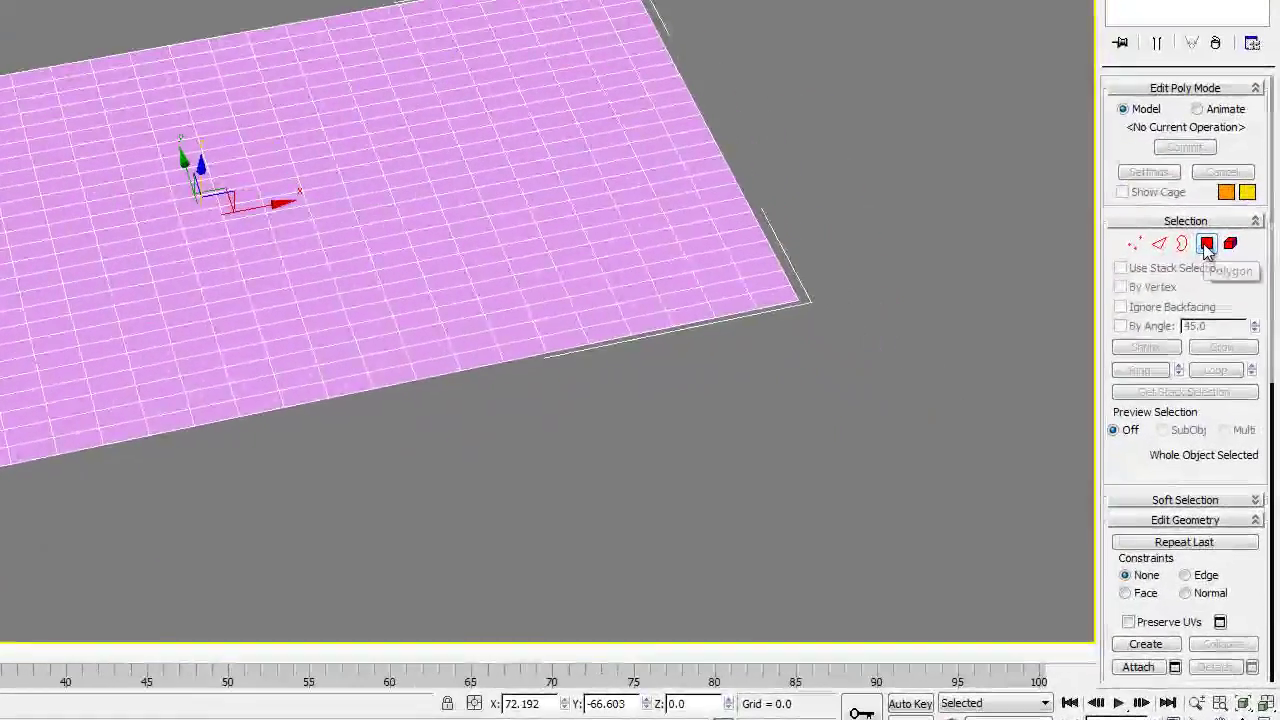
Select all polygons of the plane and inset them individually, By Polygon, with an amount of 3.157
key(4)
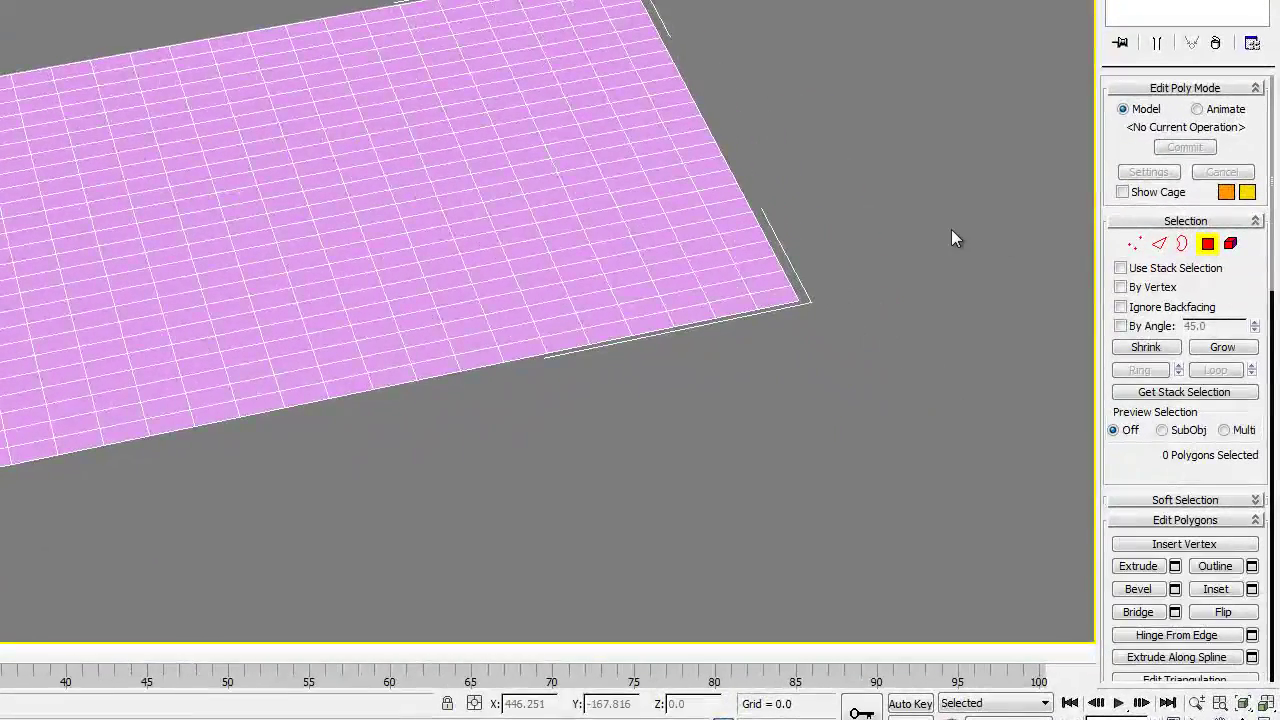
key(ctrl+a)
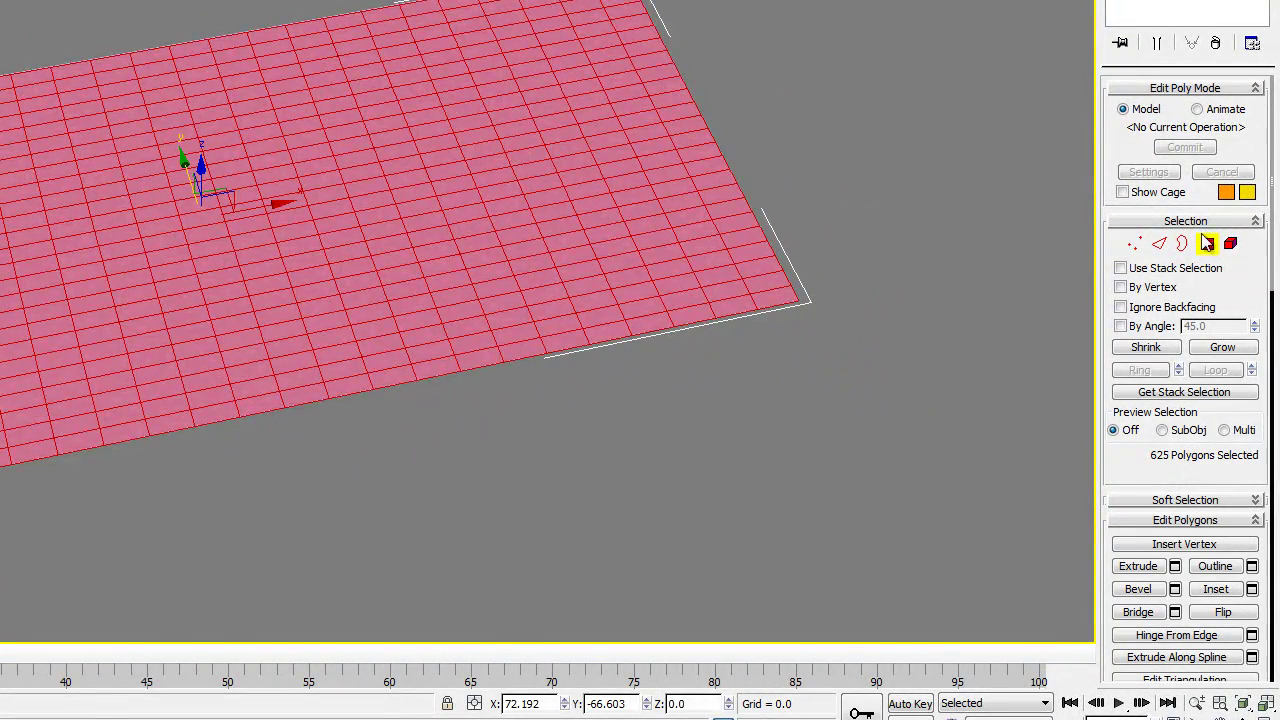
alt+middle_drag(1001, 236, 1011, 231)
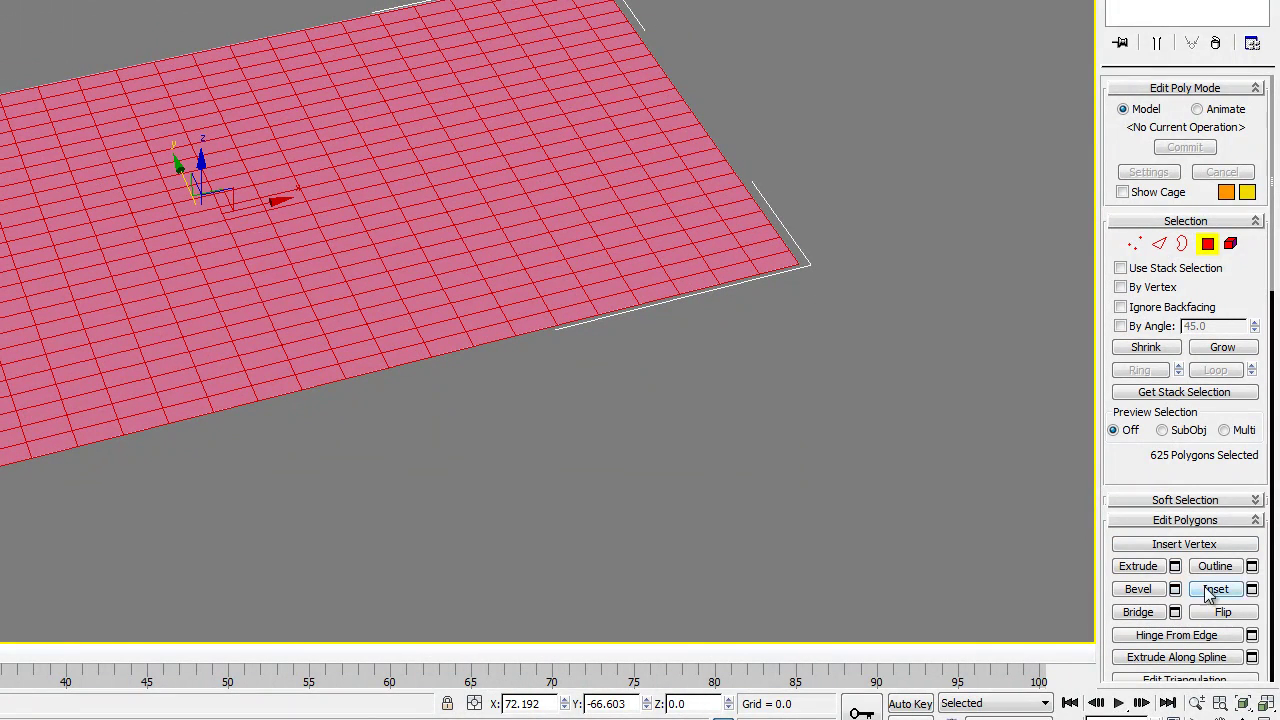
click(1251, 590)
click(262, 241)
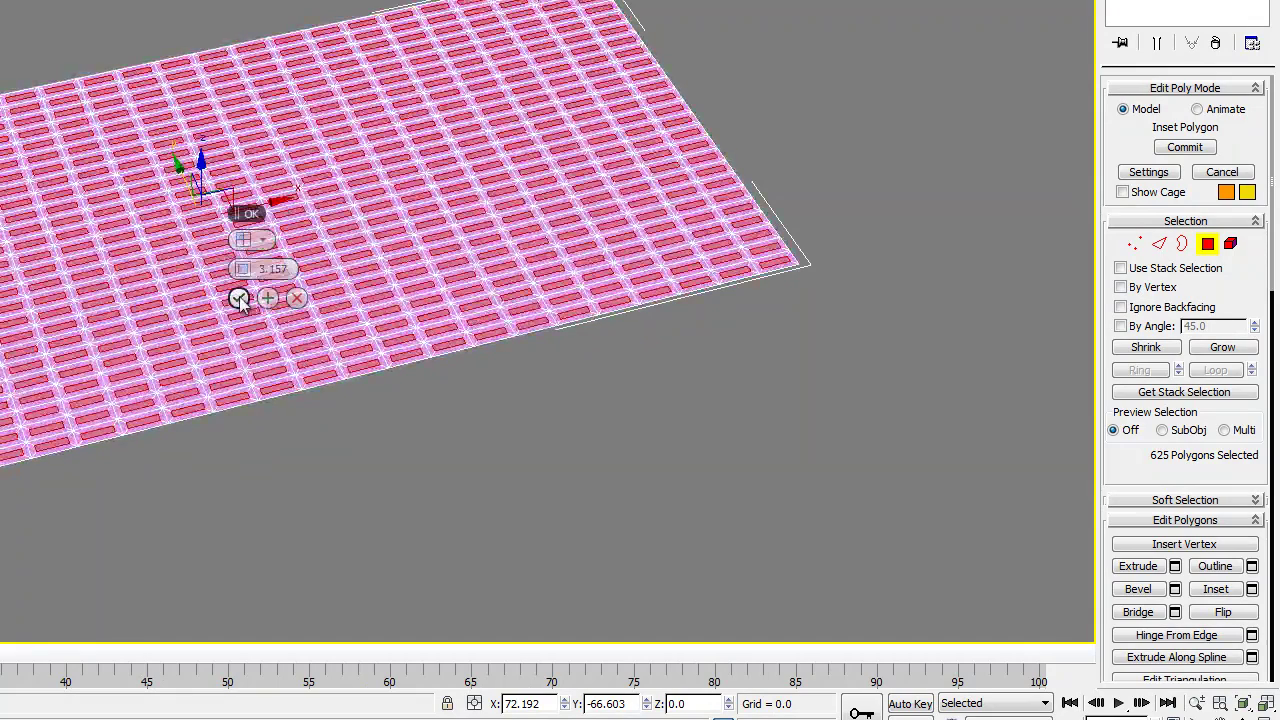
click(239, 300)
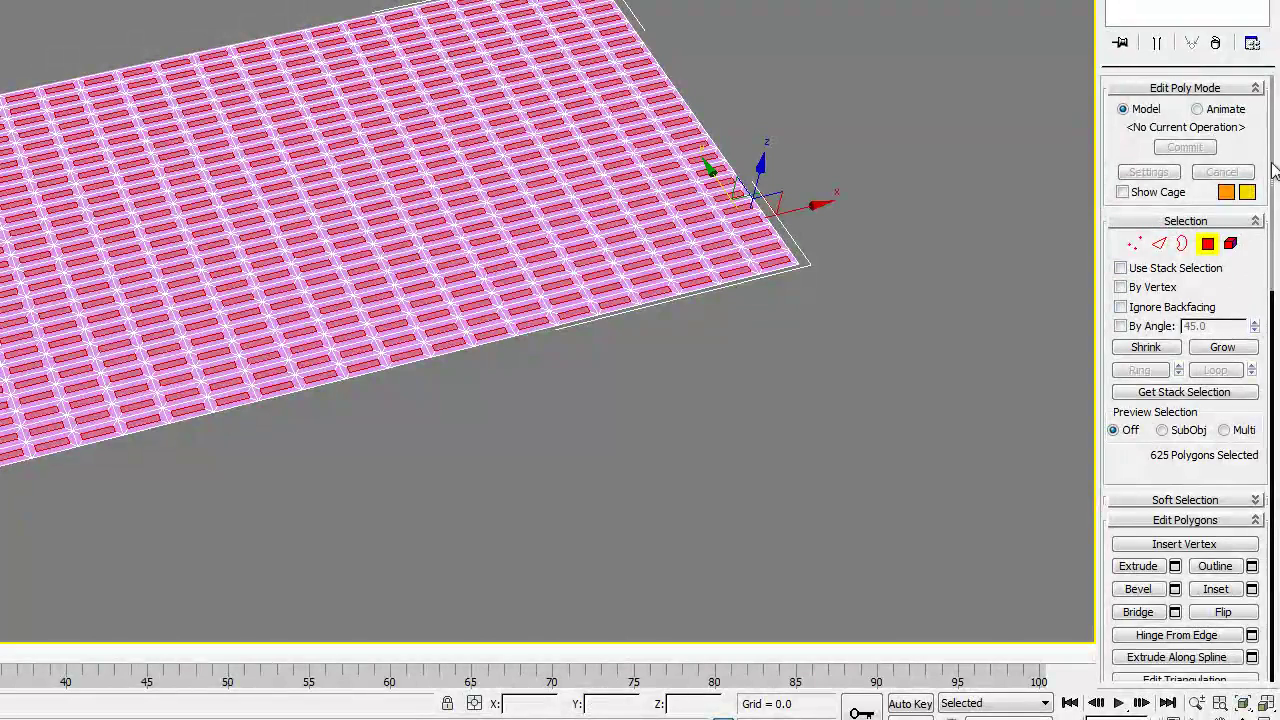
Set Edit Poly to Animate mode and extrude the selected inset polygons By Polygon to a height of 2.956
click(1197, 110)
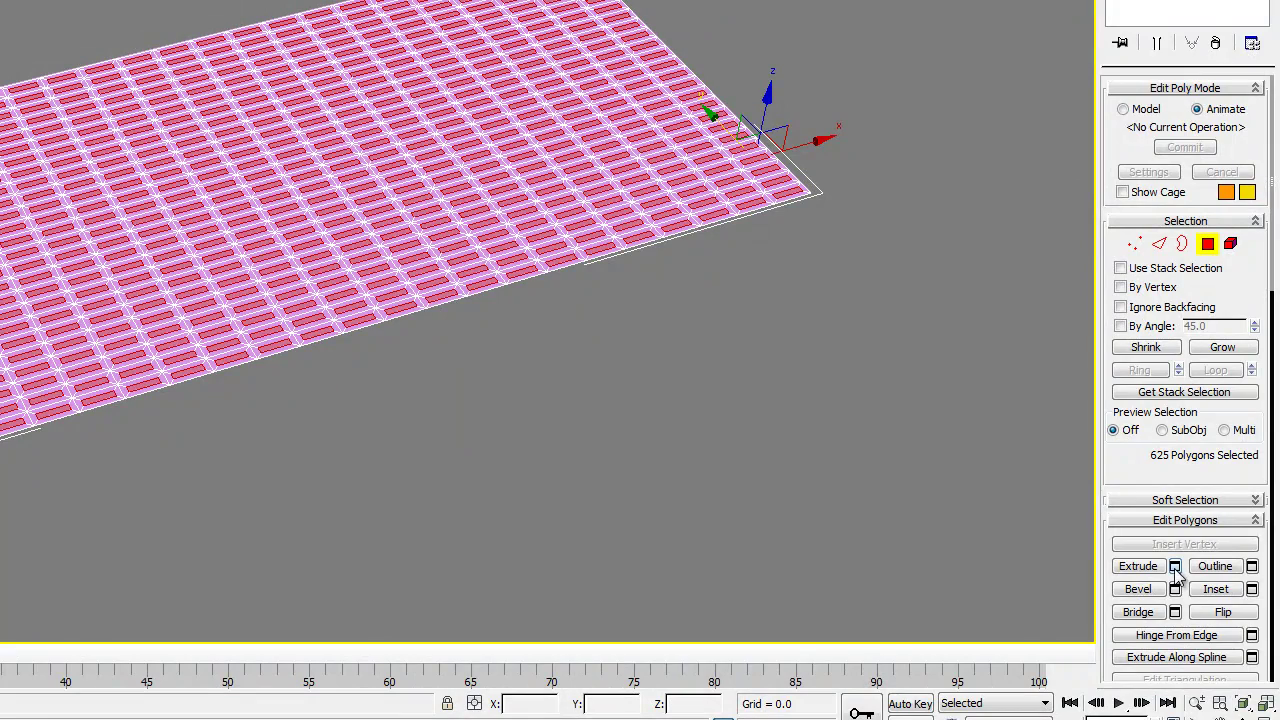
click(263, 243)
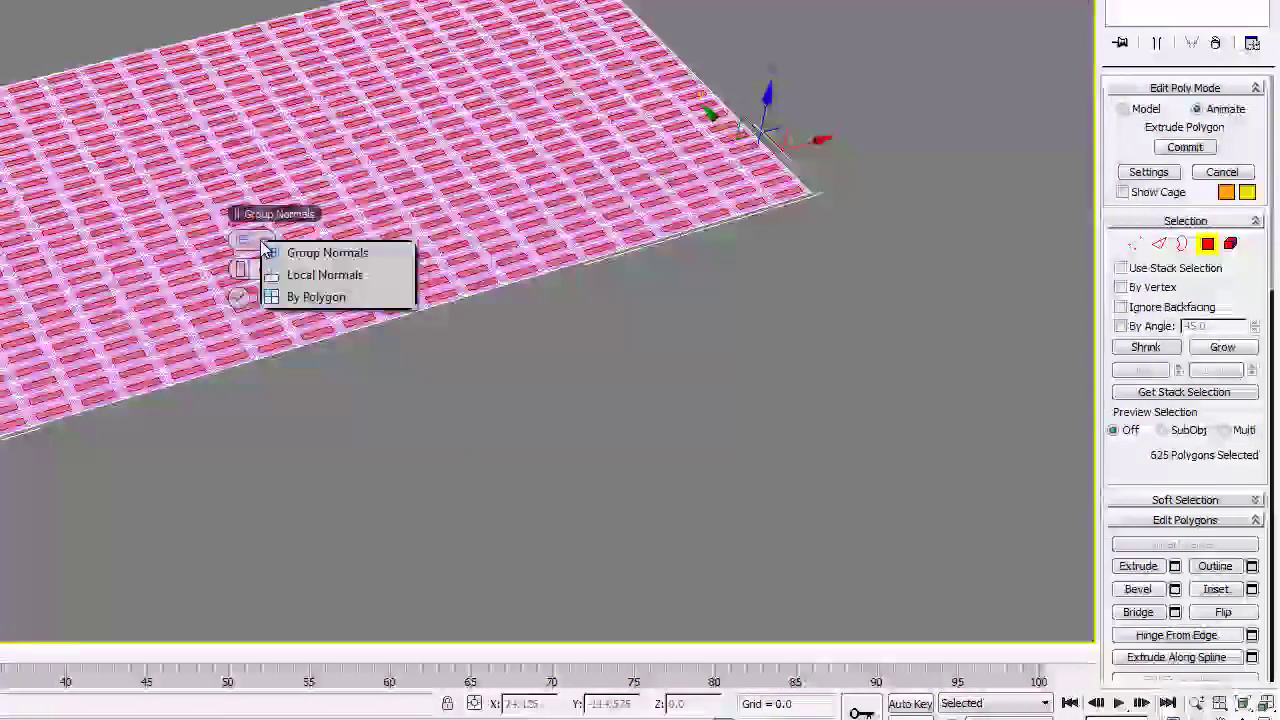
click(252, 294)
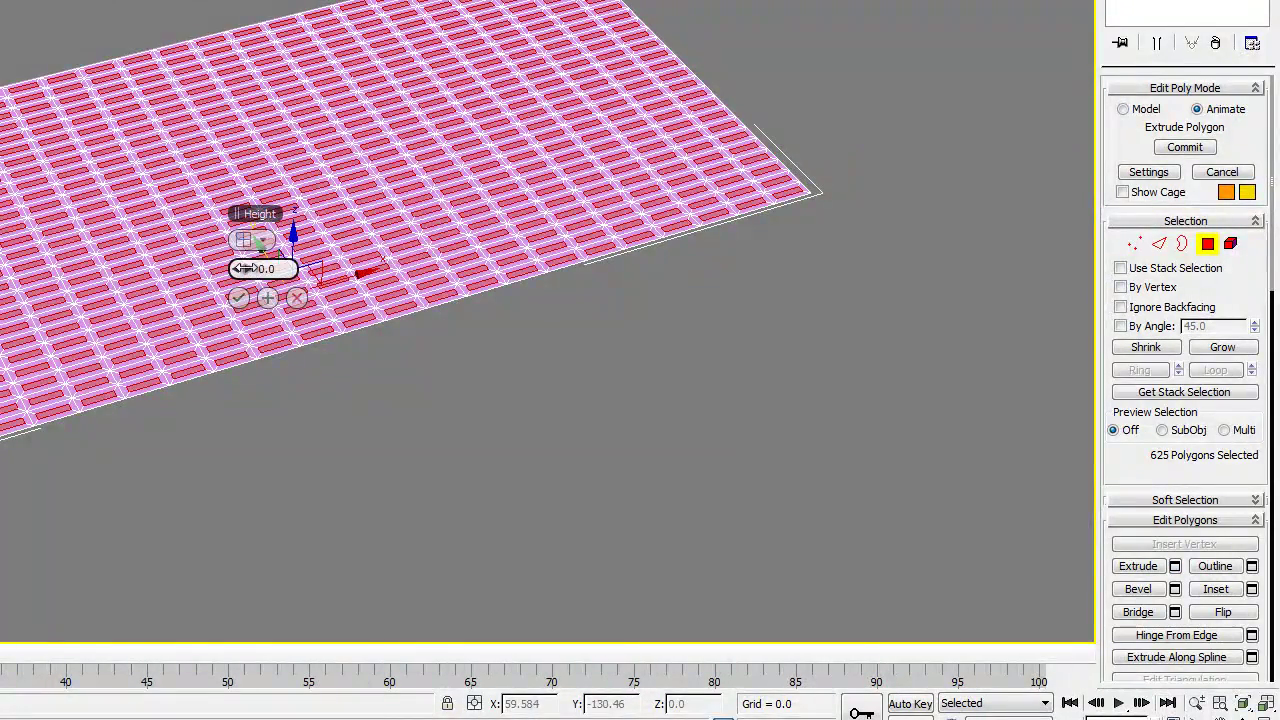
drag(245, 268, 274, 273)
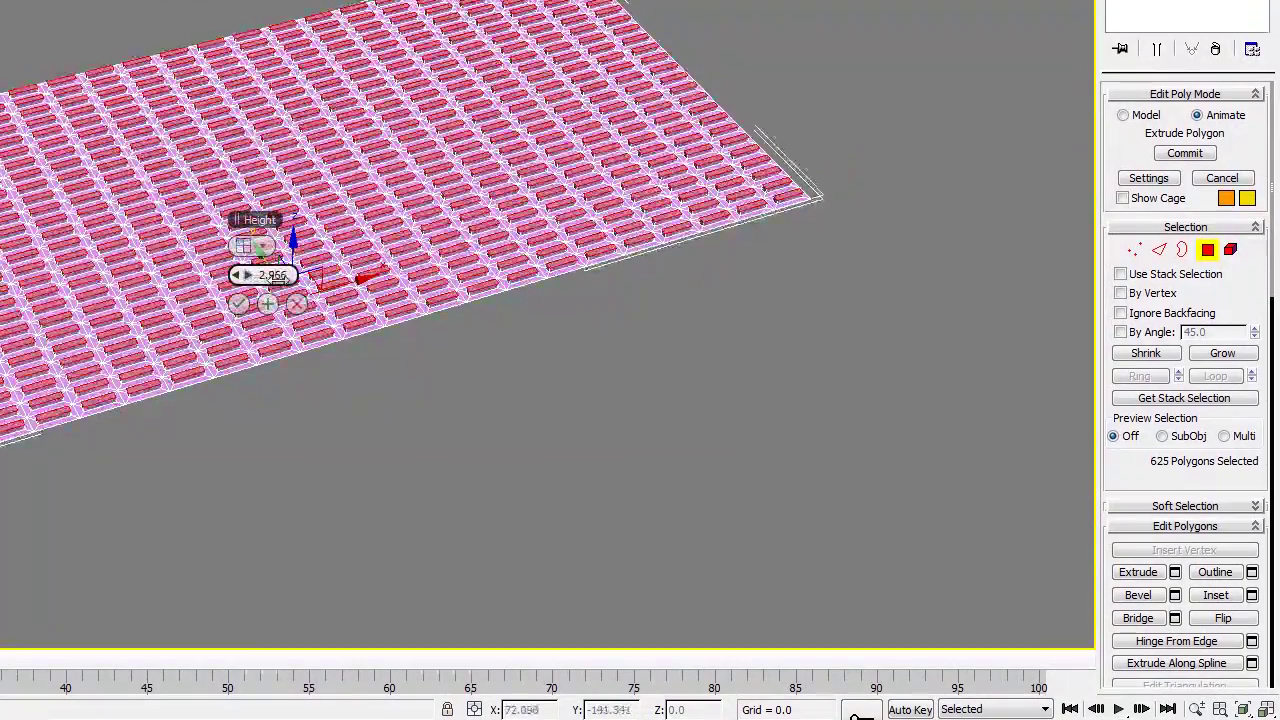
alt+middle_drag(486, 266, 443, 298)
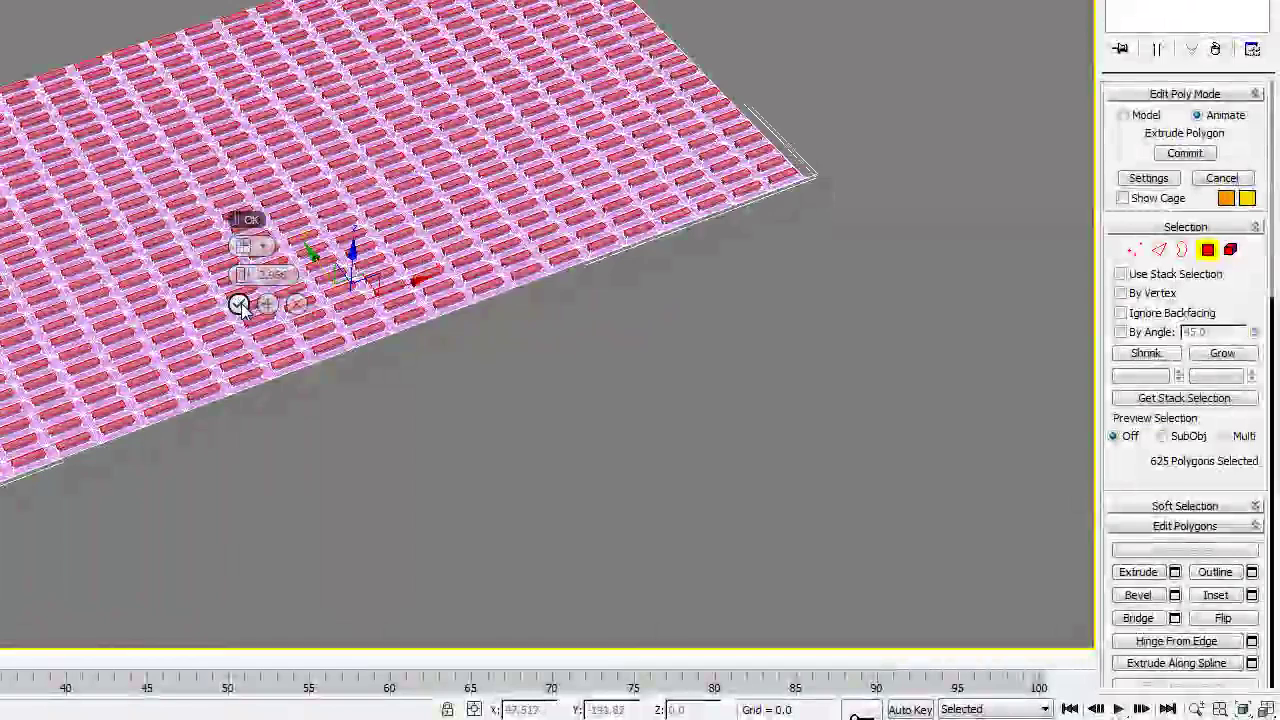
alt+middle_drag(585, 272, 772, 160)
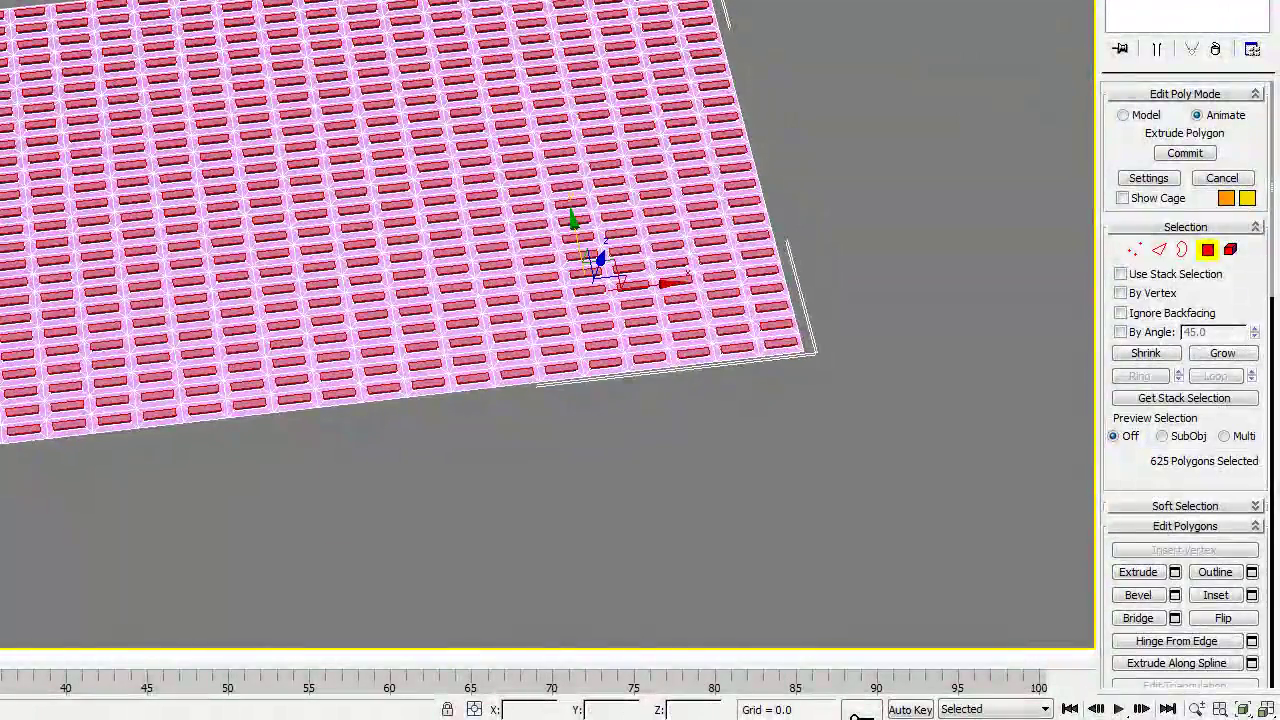
Add a TurboSmooth modifier to the extruded plane
click(1186, 2)
scroll(1160, 471, down, 18)
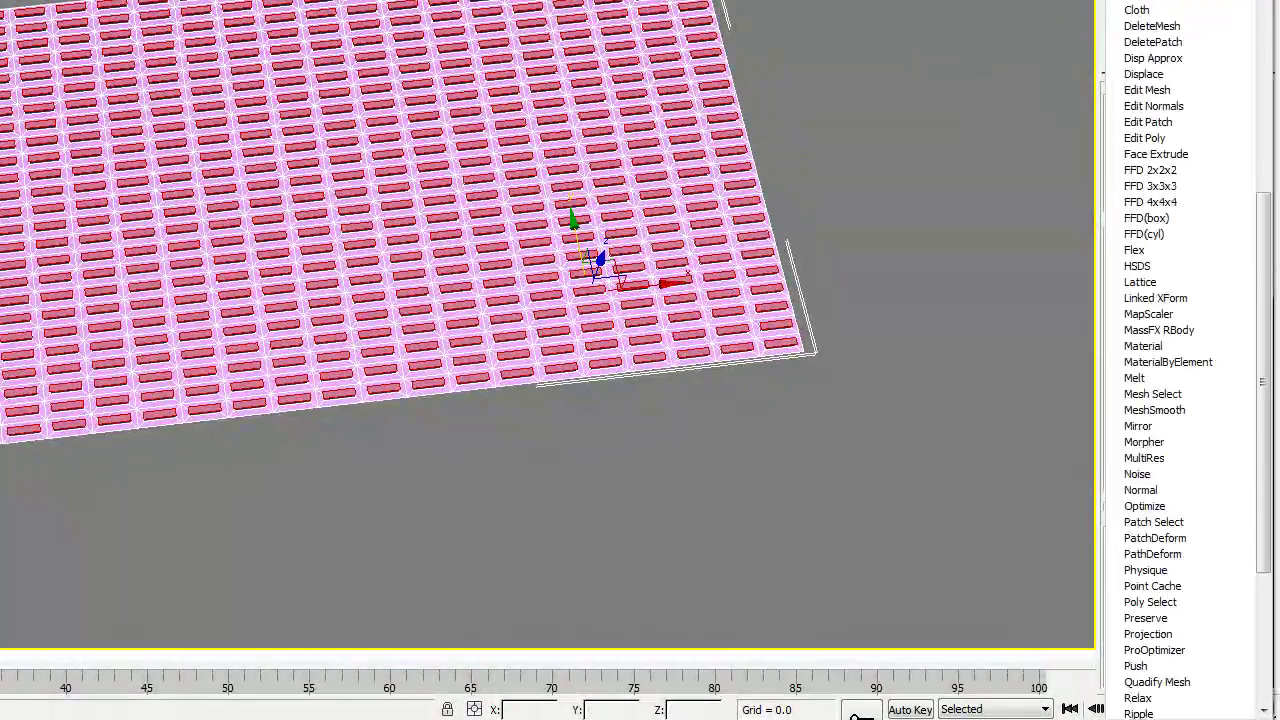
click(1156, 471)
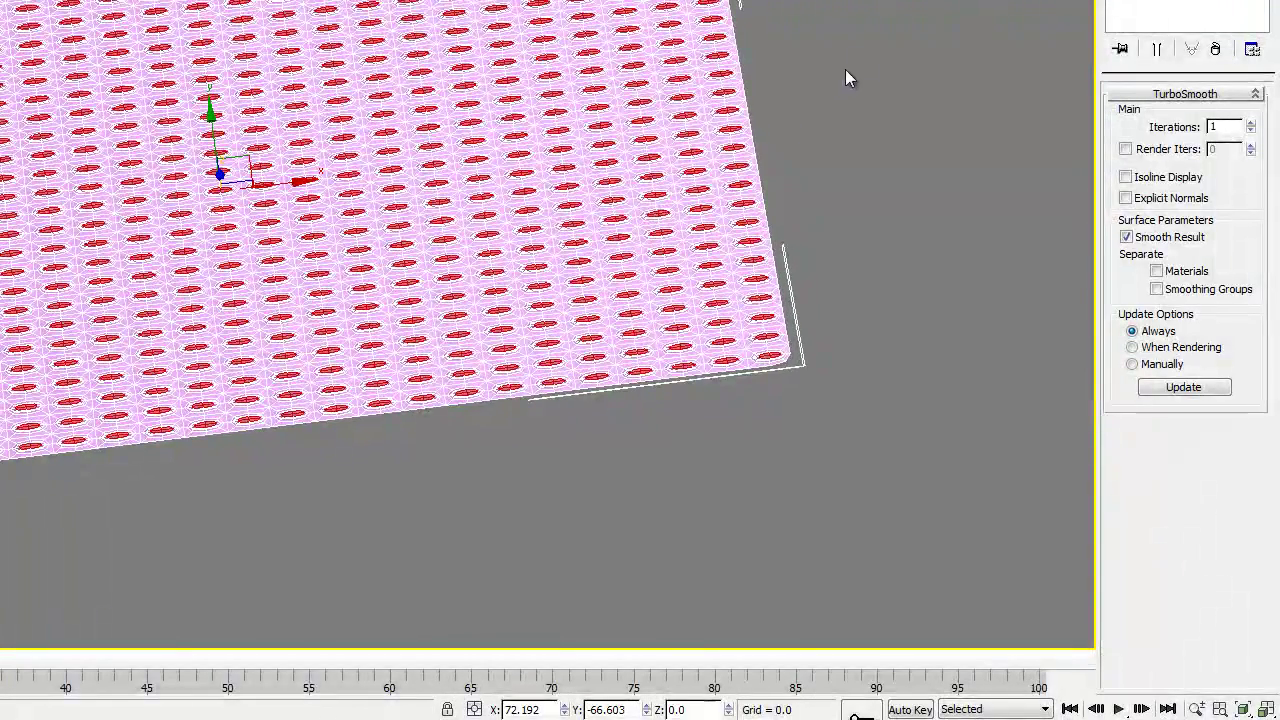
Assign a glossy grey material to the smoothed plane and turn off the edged-faces display
key(m)
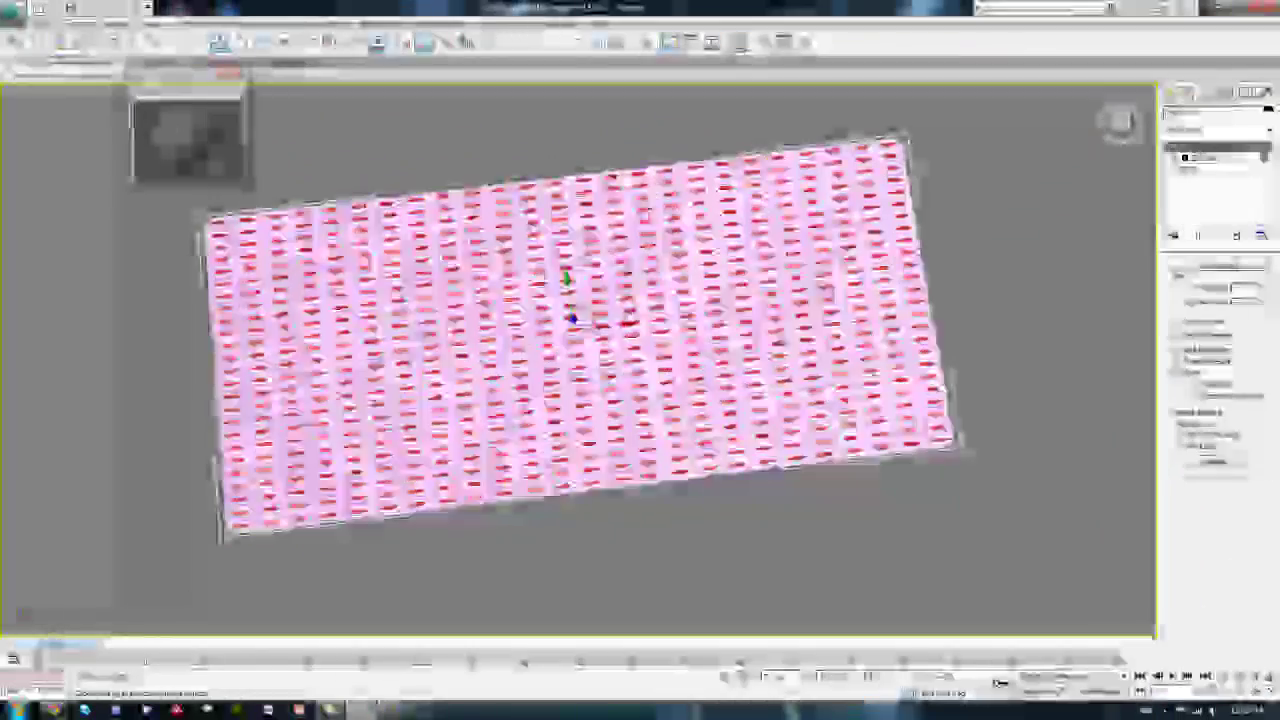
click(236, 74)
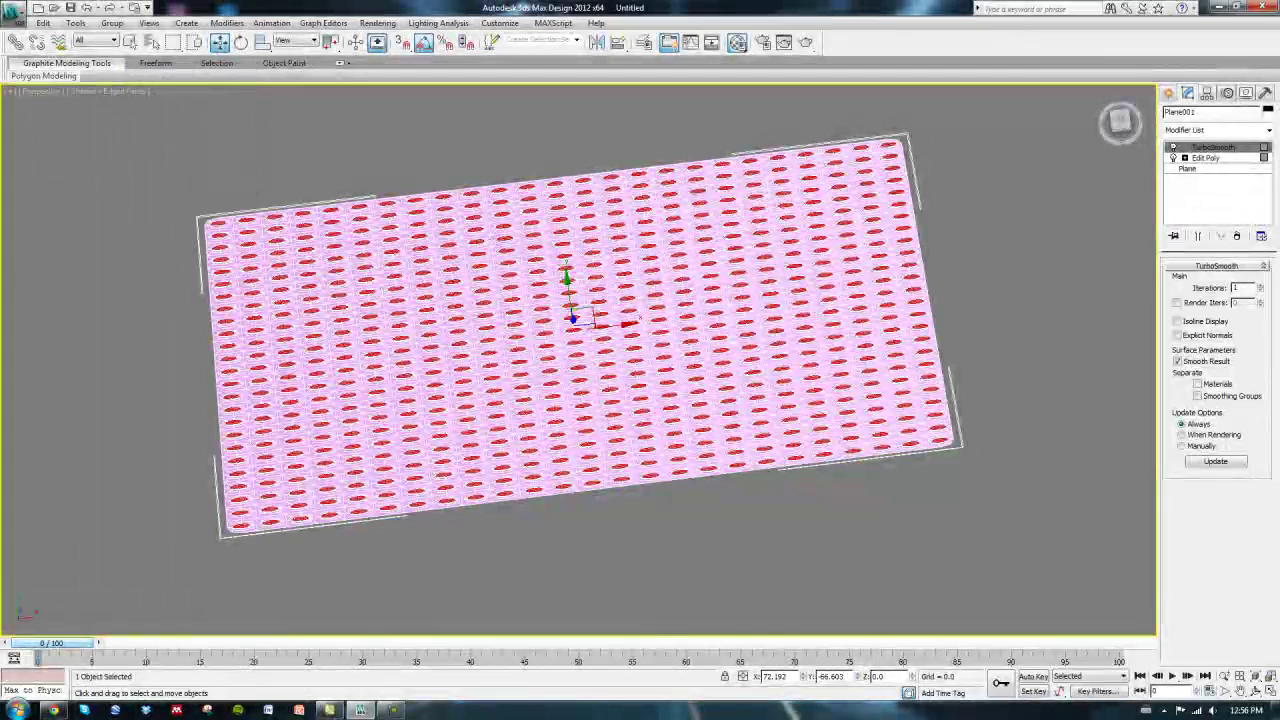
alt+middle_drag(874, 363, 863, 354)
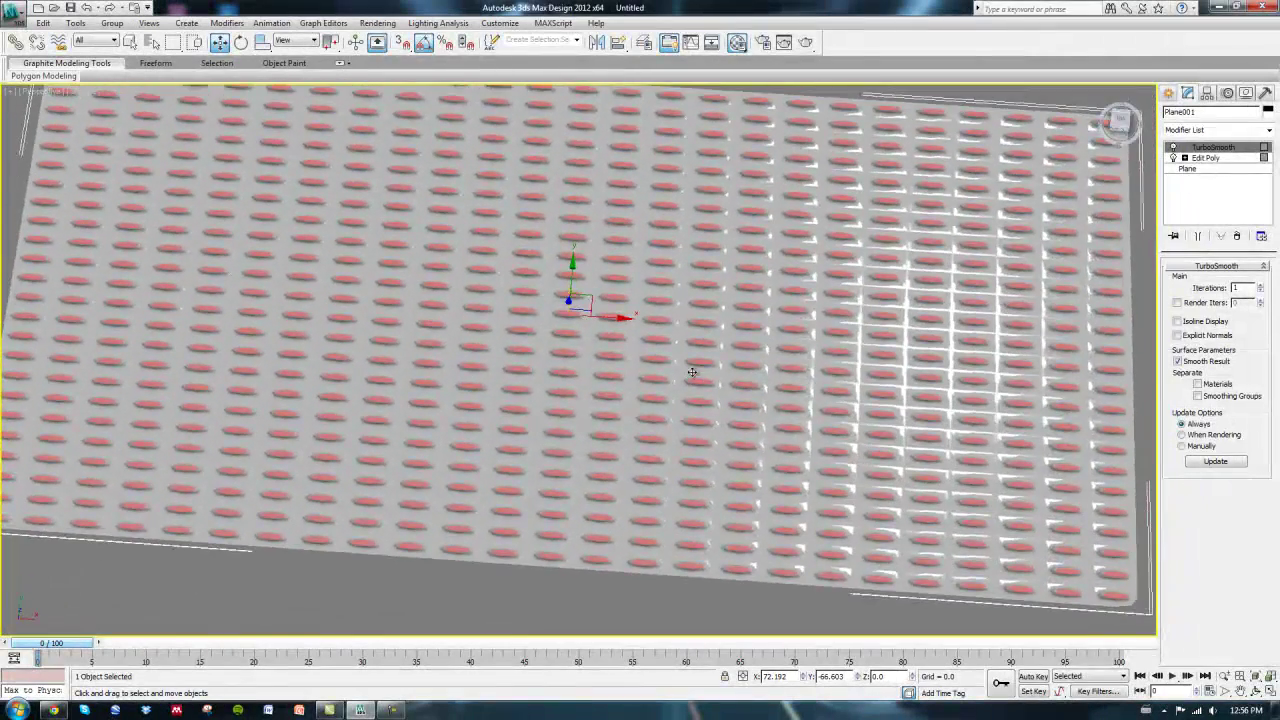
alt+middle_drag(692, 372, 706, 388)
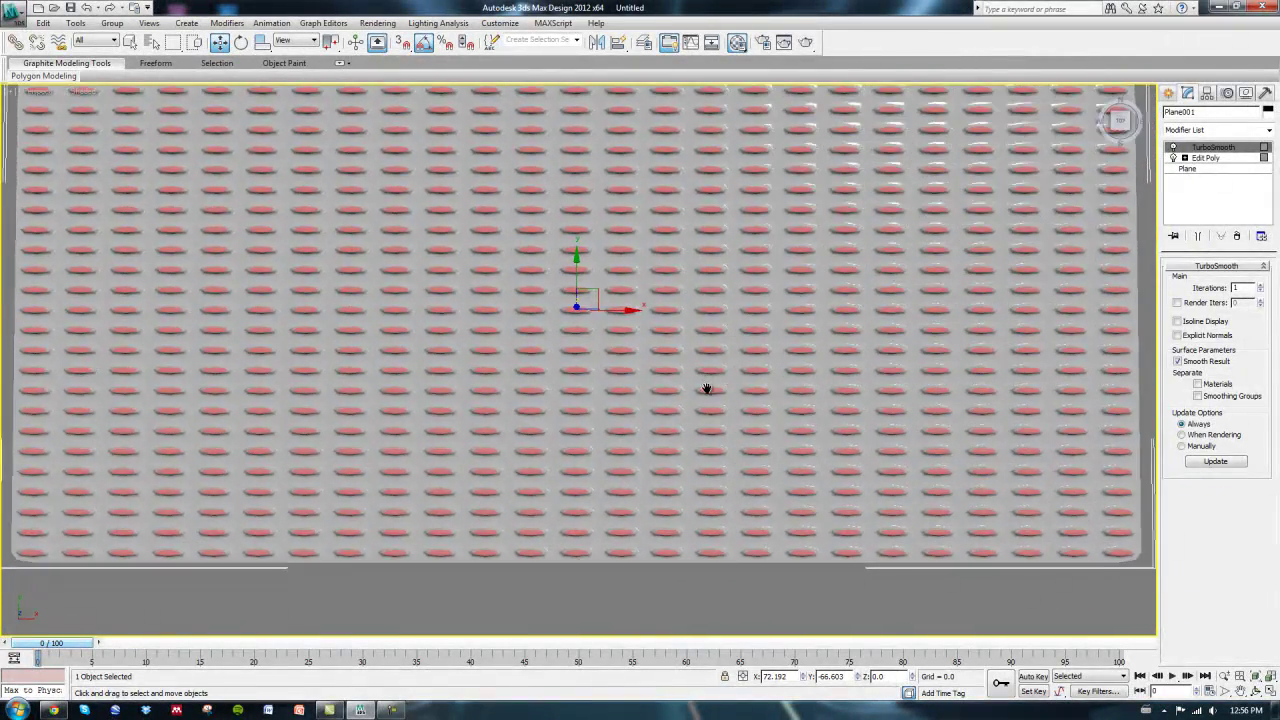
scroll(712, 408, down, 4)
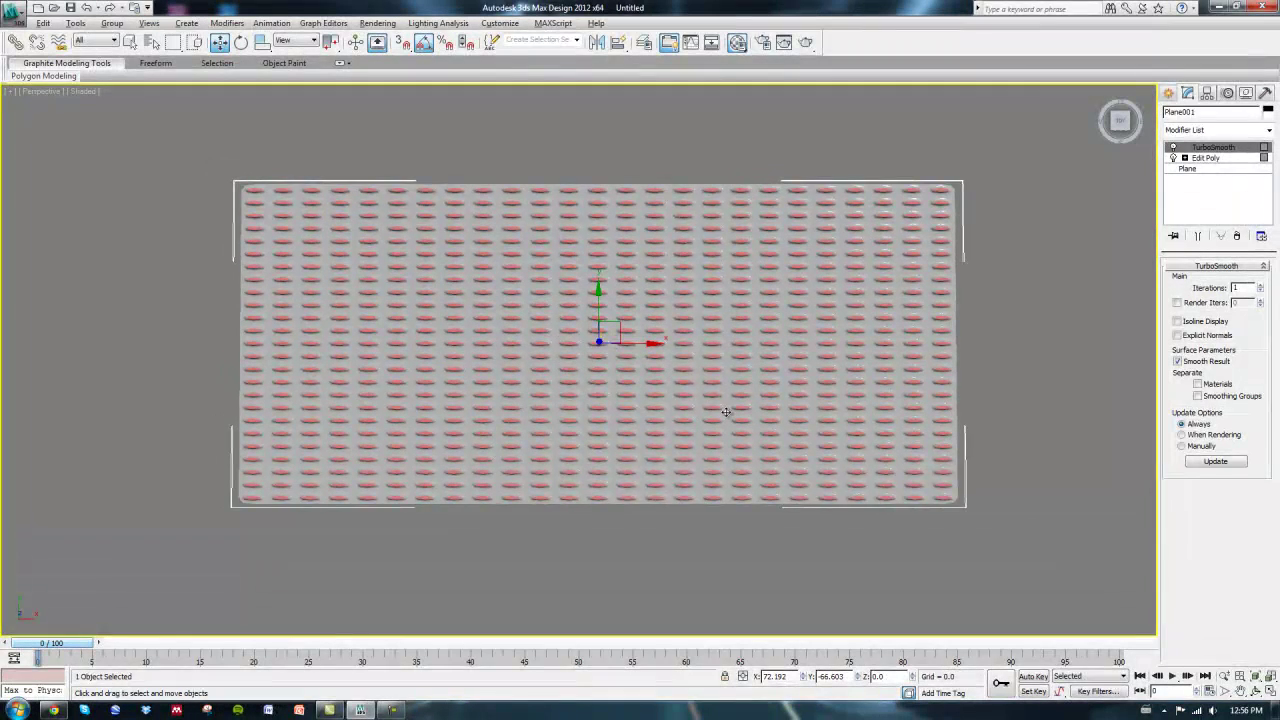
alt+middle_drag(728, 413, 738, 412)
Add a Displace modifier above TurboSmooth on the plane and set its mapping to Spherical
click(1267, 132)
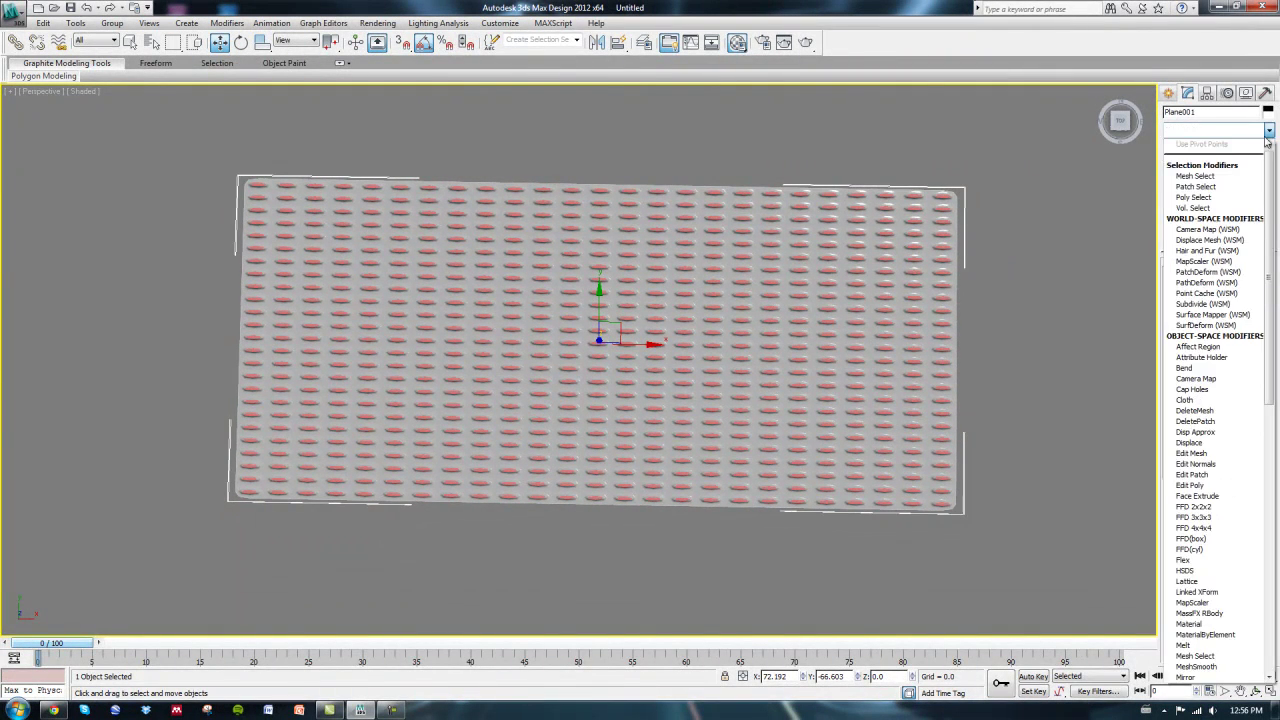
scroll(1220, 210, down, 3)
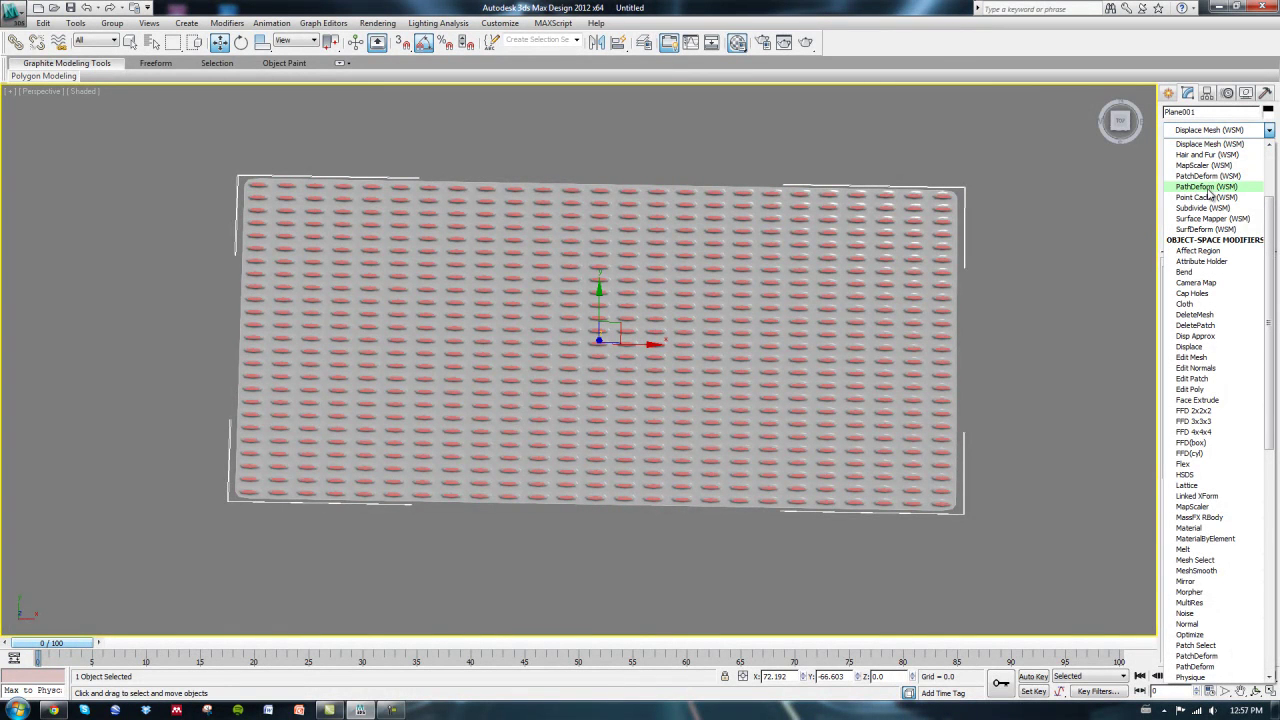
scroll(1210, 195, down, 6)
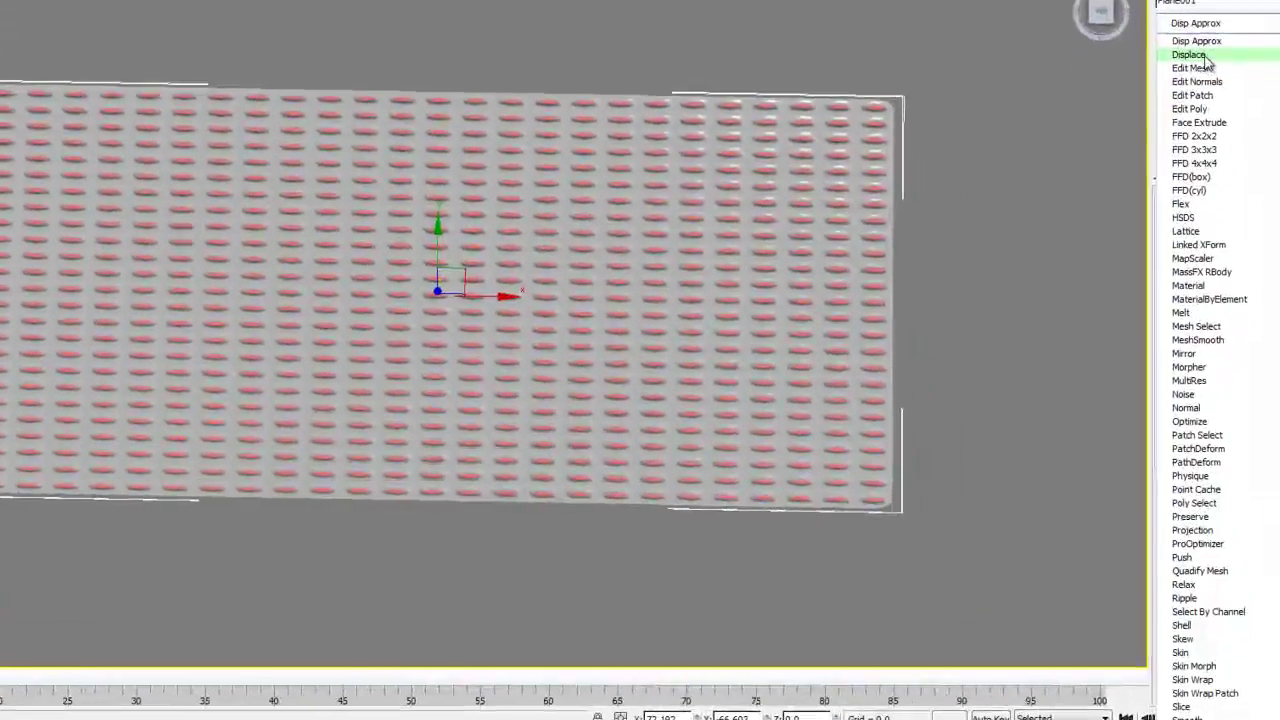
click(1206, 58)
alt+middle_drag(652, 260, 663, 203)
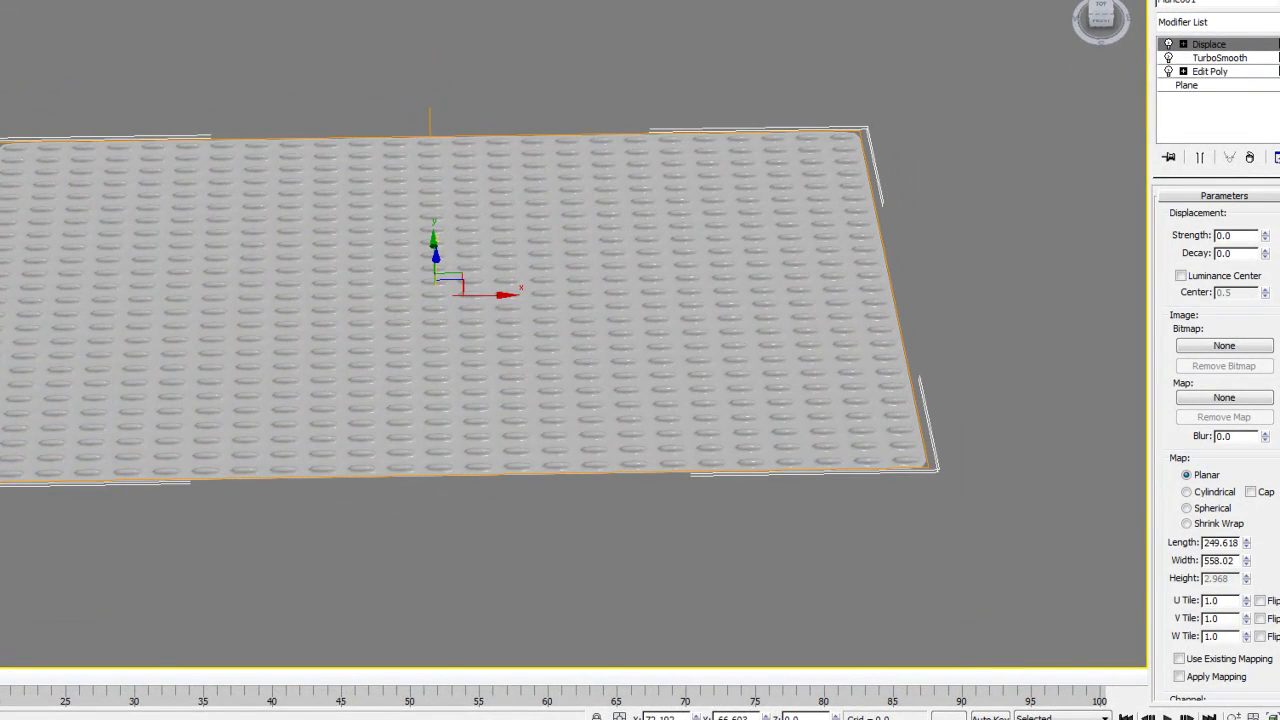
click(1187, 509)
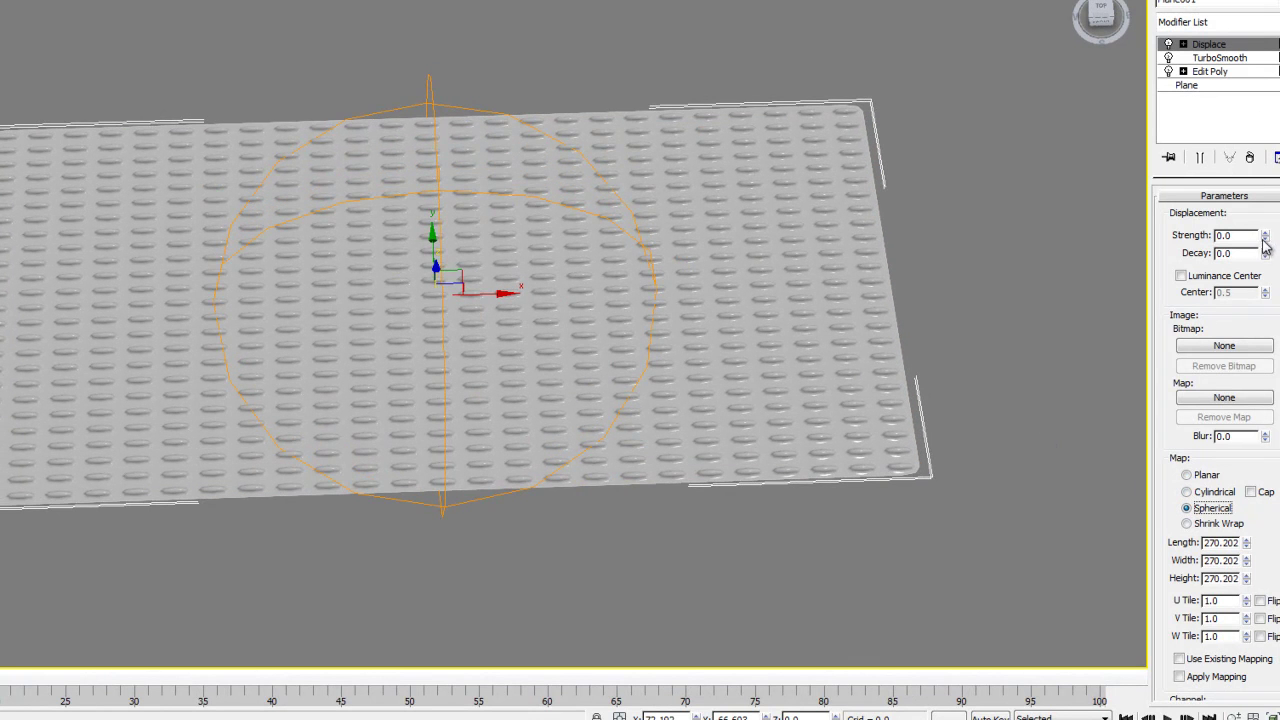
Set the Displace strength to 15.501 to raise a bulge in the middle of the plane
drag(1265, 228, 1265, 172)
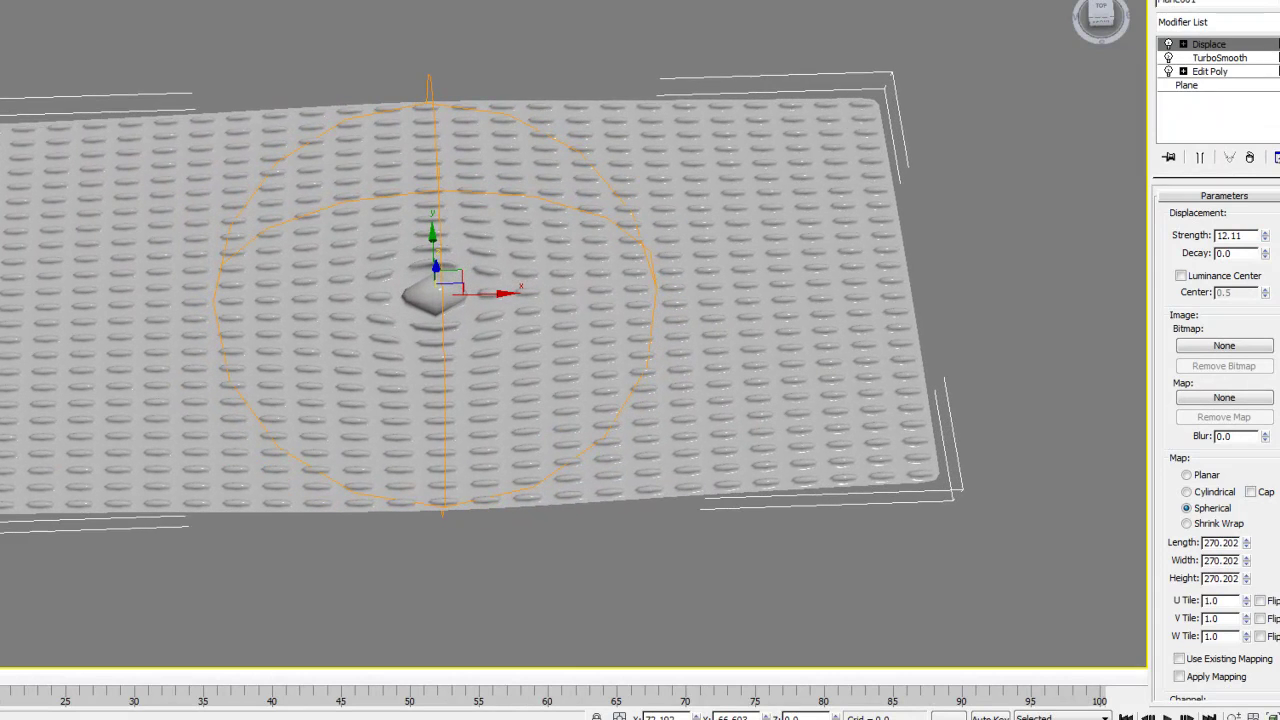
drag(1268, 238, 1266, 206)
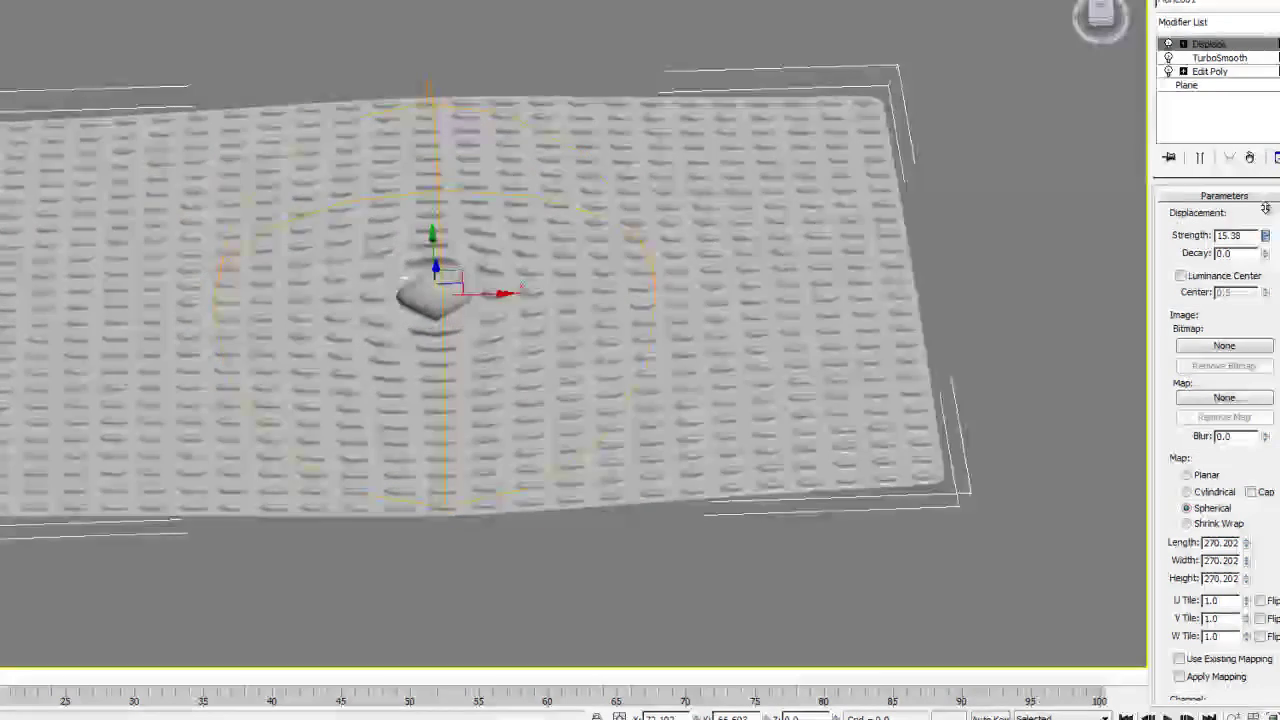
alt+middle_drag(731, 203, 728, 252)
Move the Displace modifier's spherical gizmo from the plane's centre toward its upper-left corner, leaving the plane itself in place
drag(463, 272, 507, 258)
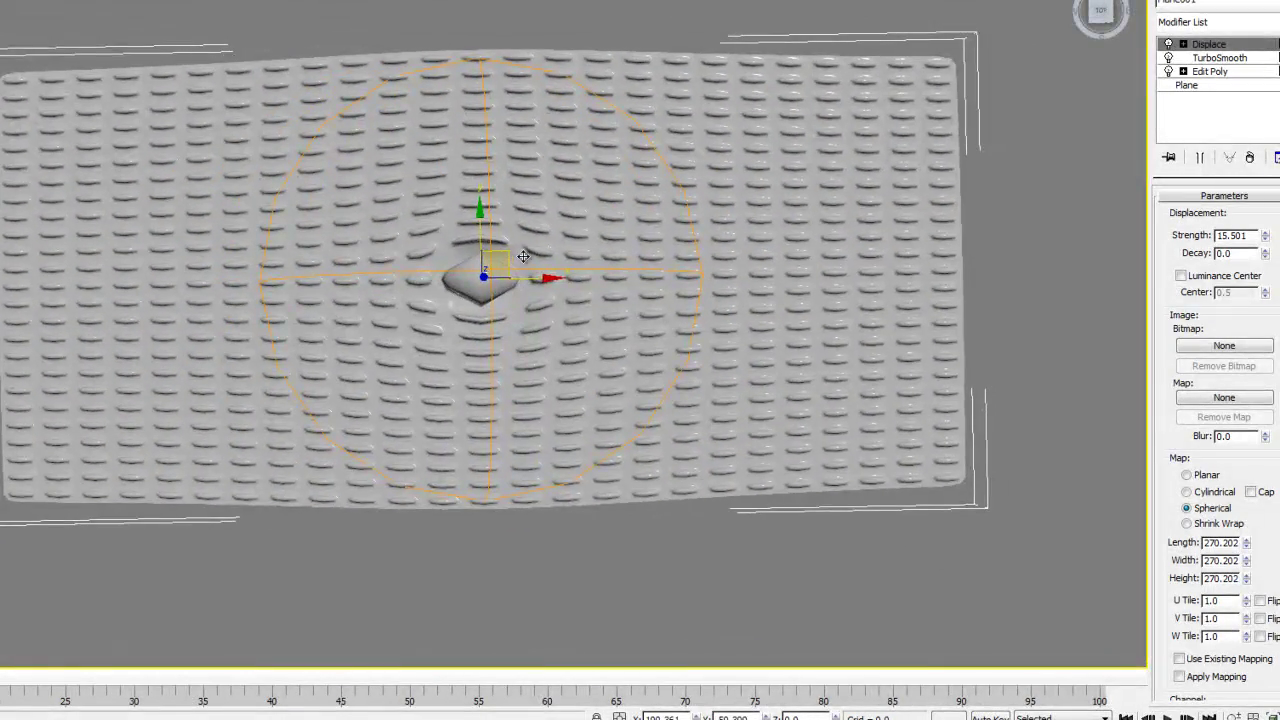
alt+middle_drag(523, 257, 851, 215)
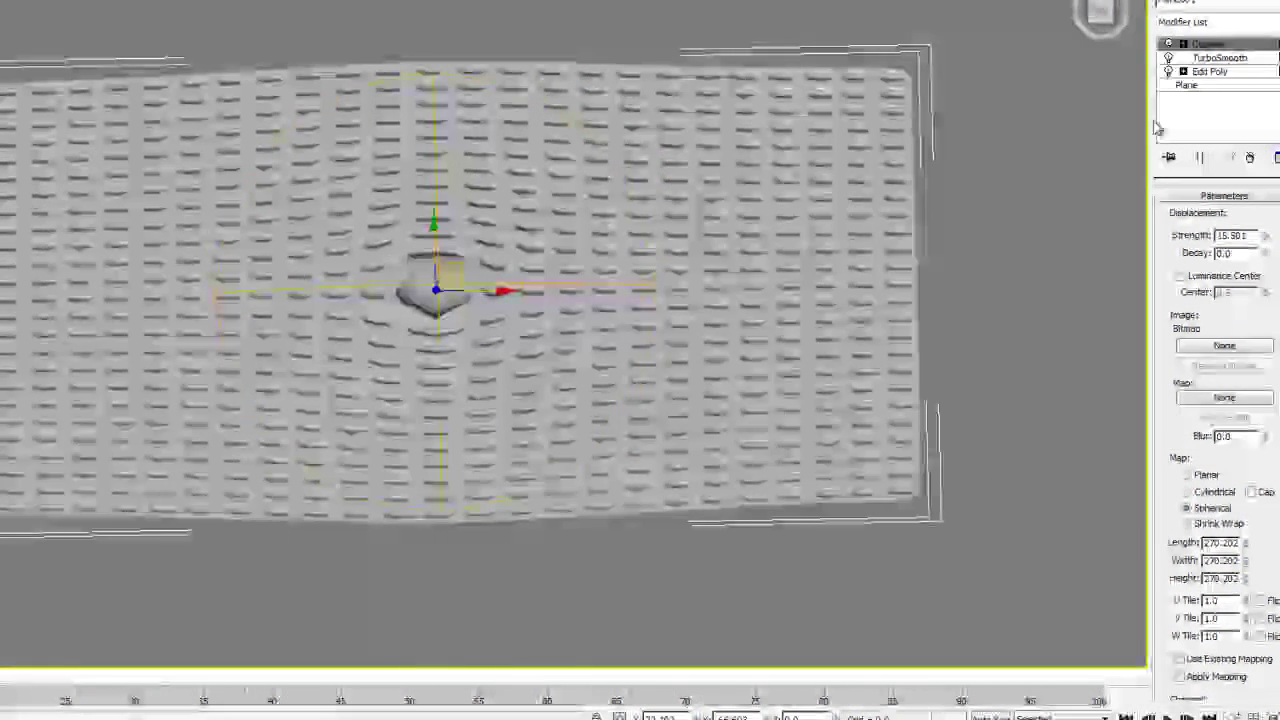
click(1183, 44)
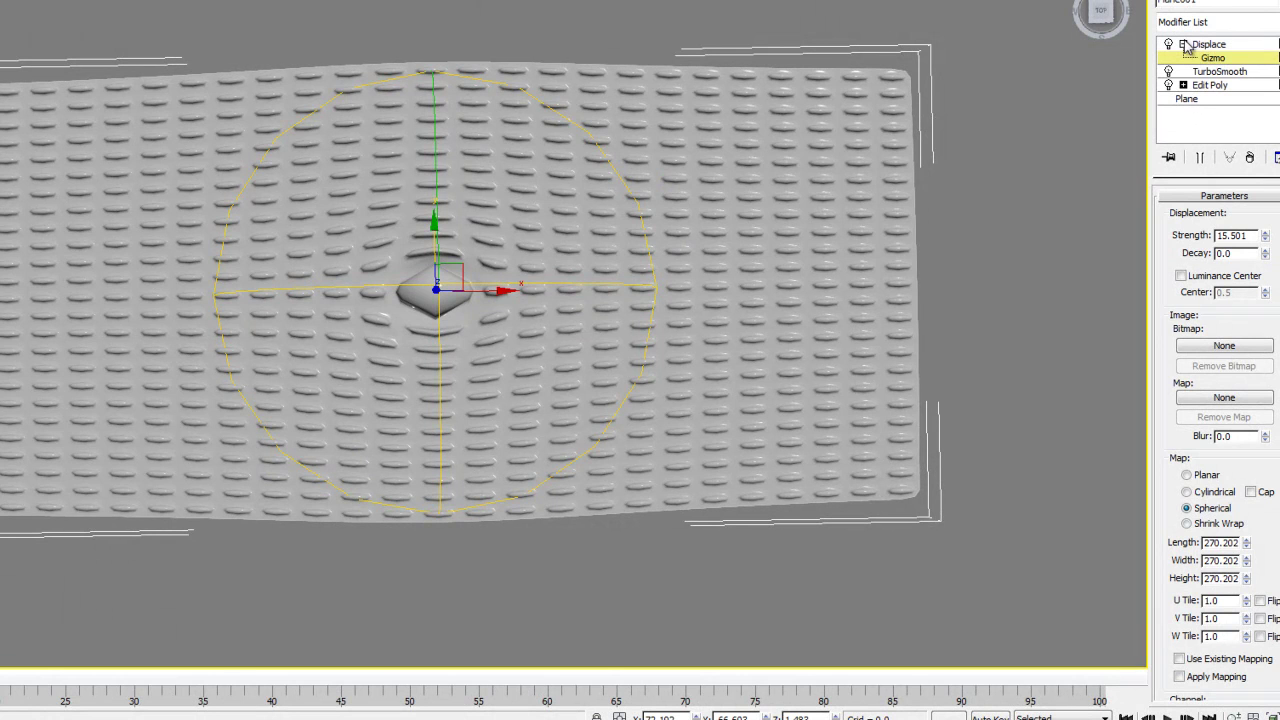
drag(446, 268, 127, 163)
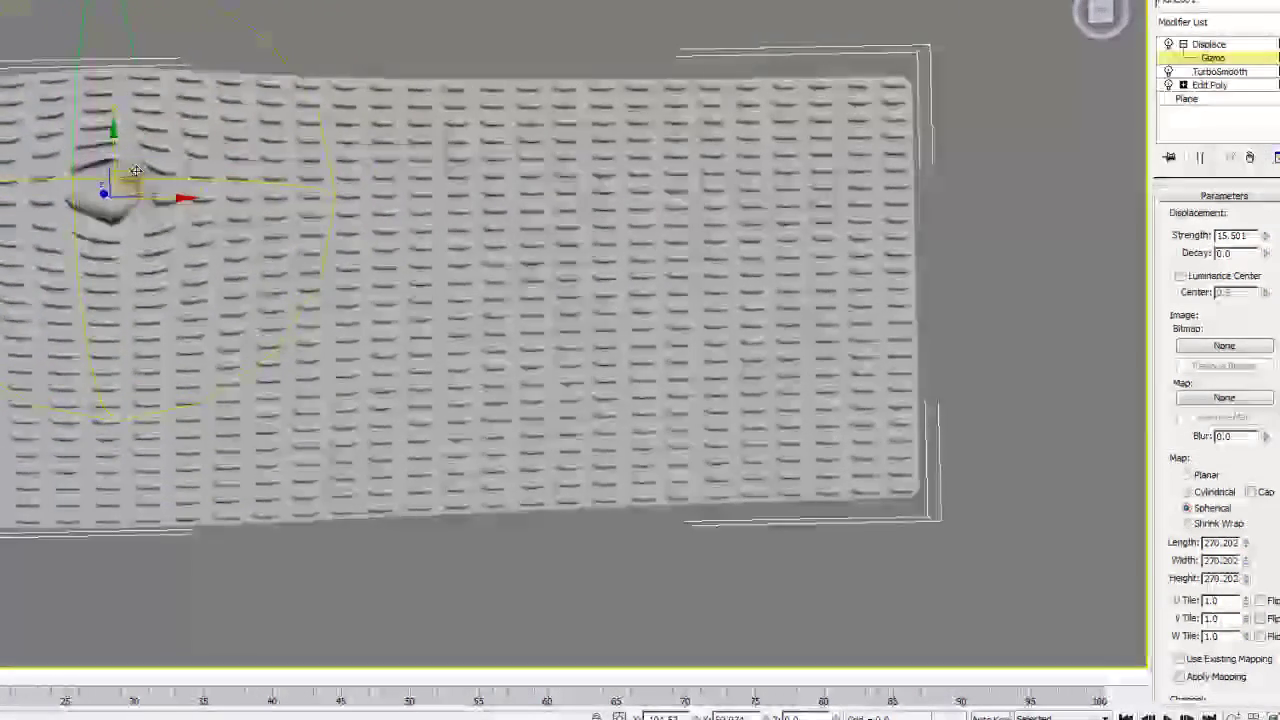
drag(135, 171, 132, 177)
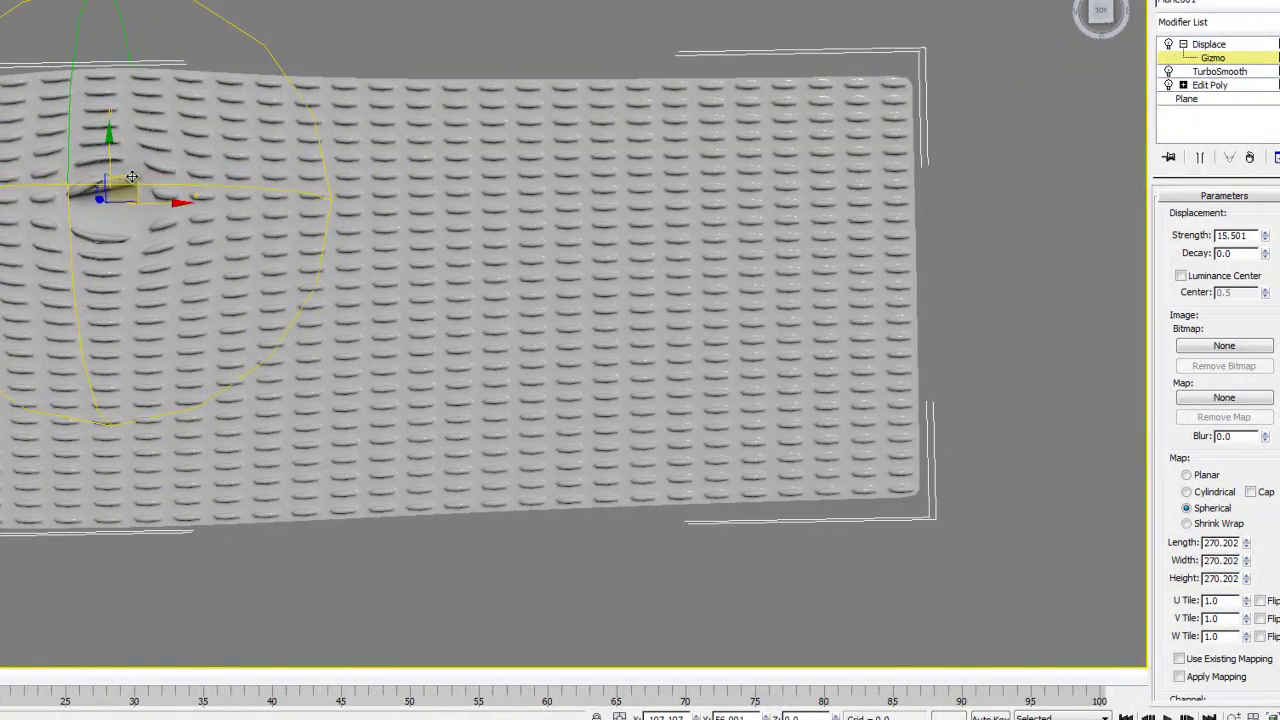
Raise the TurboSmooth iterations to 2 and inspect the smoothed bumps up close
click(1220, 72)
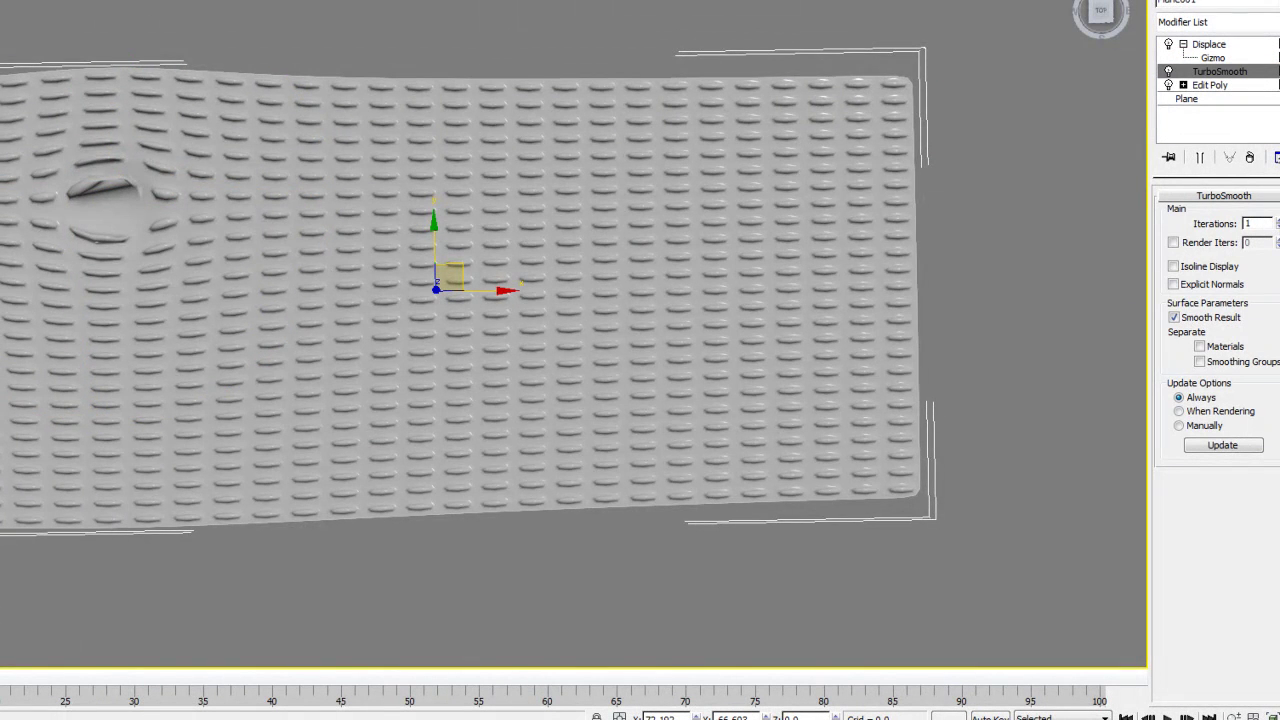
click(1168, 72)
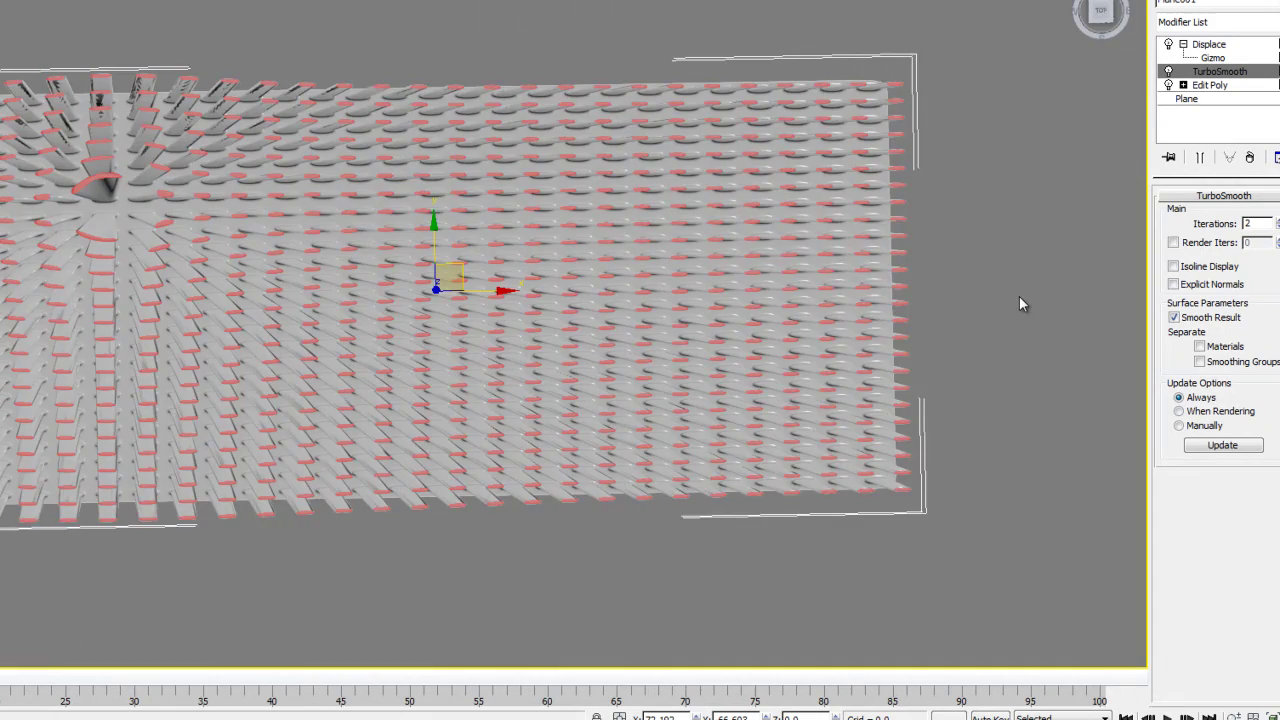
alt+middle_drag(1019, 296, 633, 293)
scroll(622, 299, up, 3)
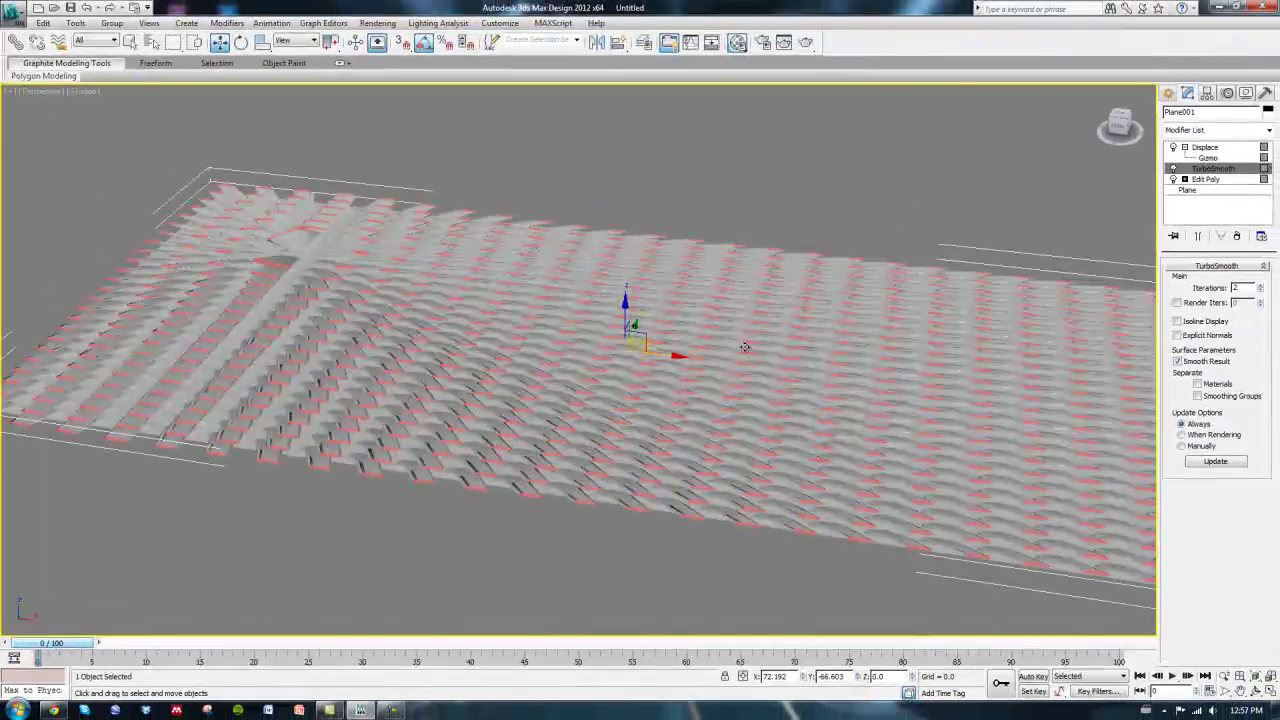
scroll(745, 347, down, 3)
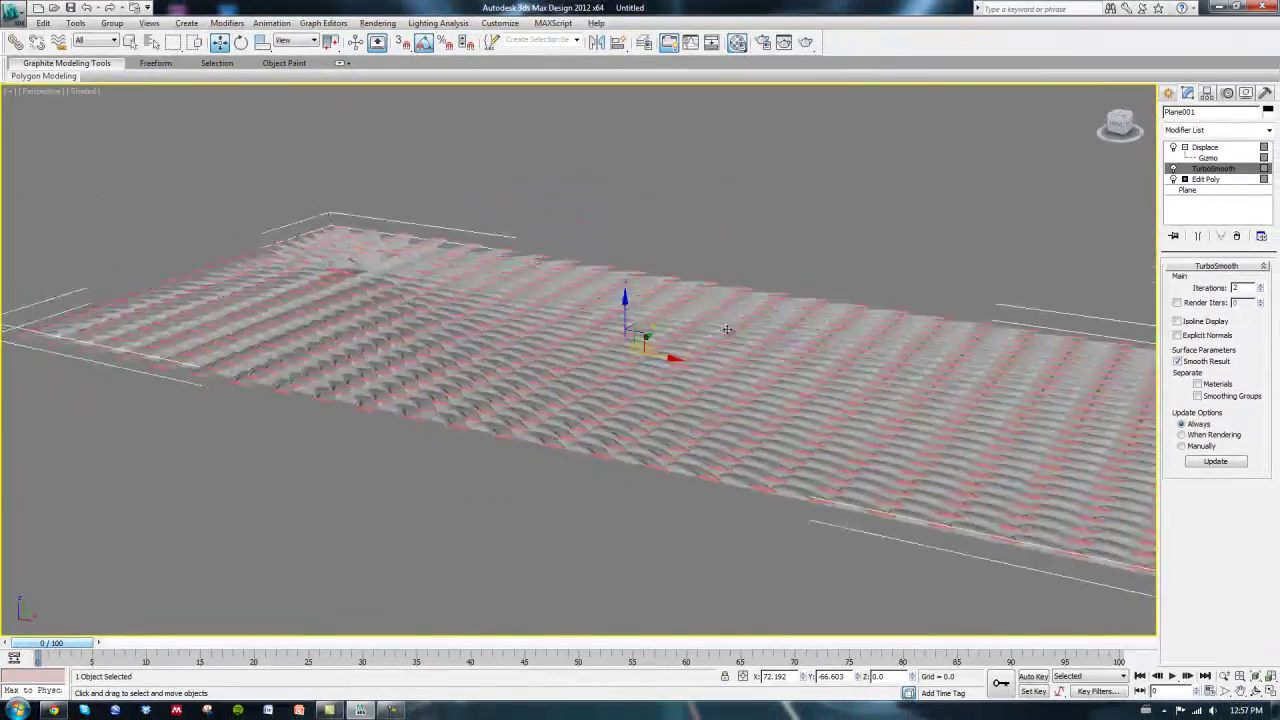
alt+middle_drag(745, 347, 746, 335)
scroll(746, 335, up, 3)
Move the Displace gizmo diagonally inward, away from the plane's upper-left corner
click(1218, 182)
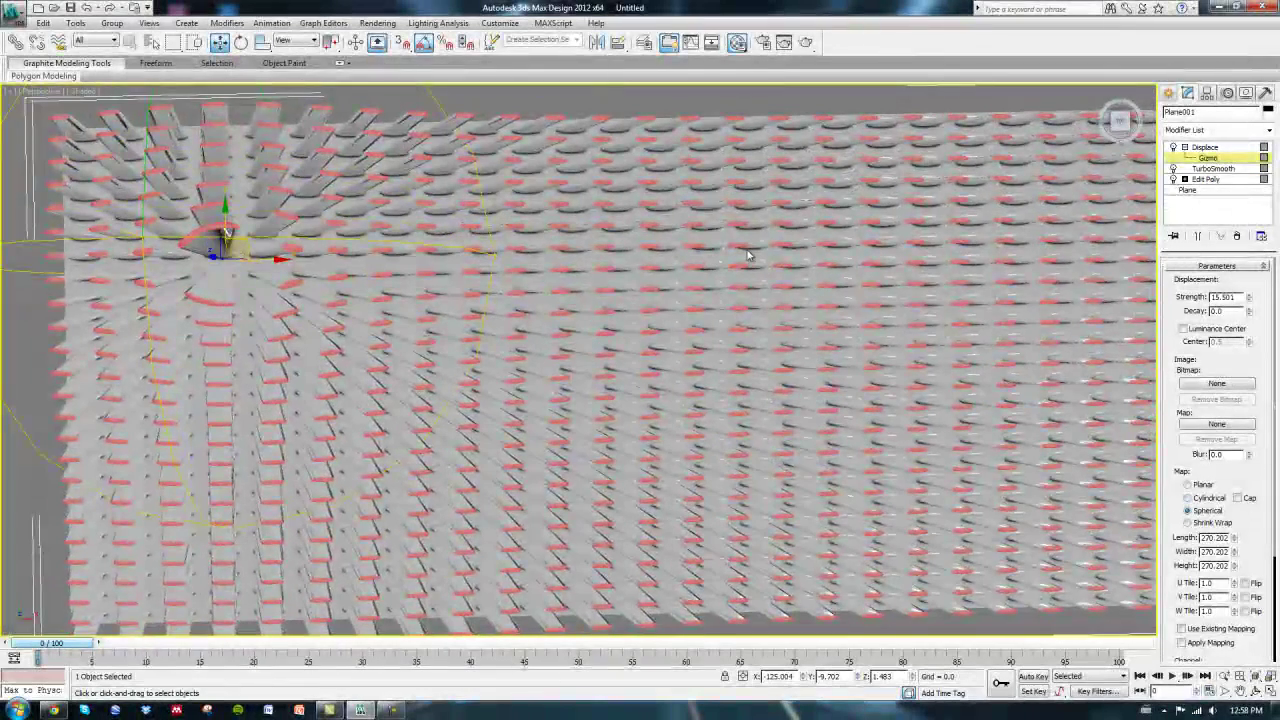
drag(255, 255, 362, 294)
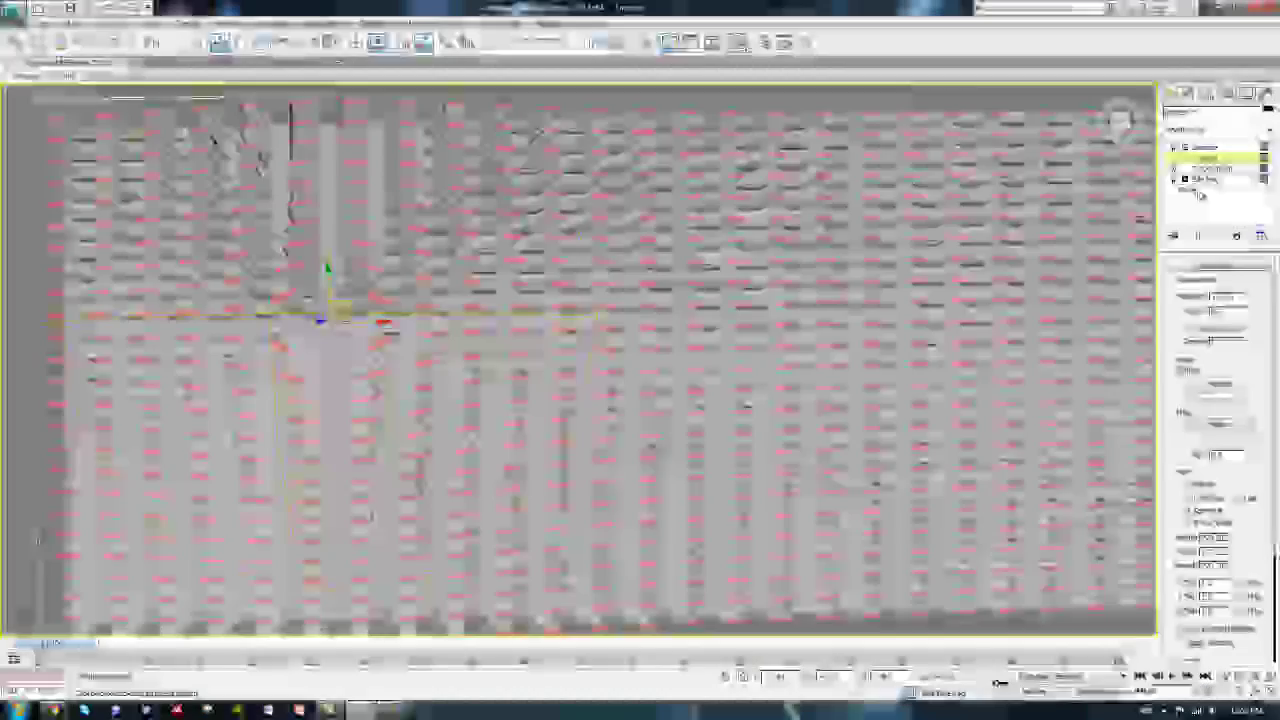
Go to the Edit Poly level and compare the surface with the Displace modifier off and on
click(1195, 181)
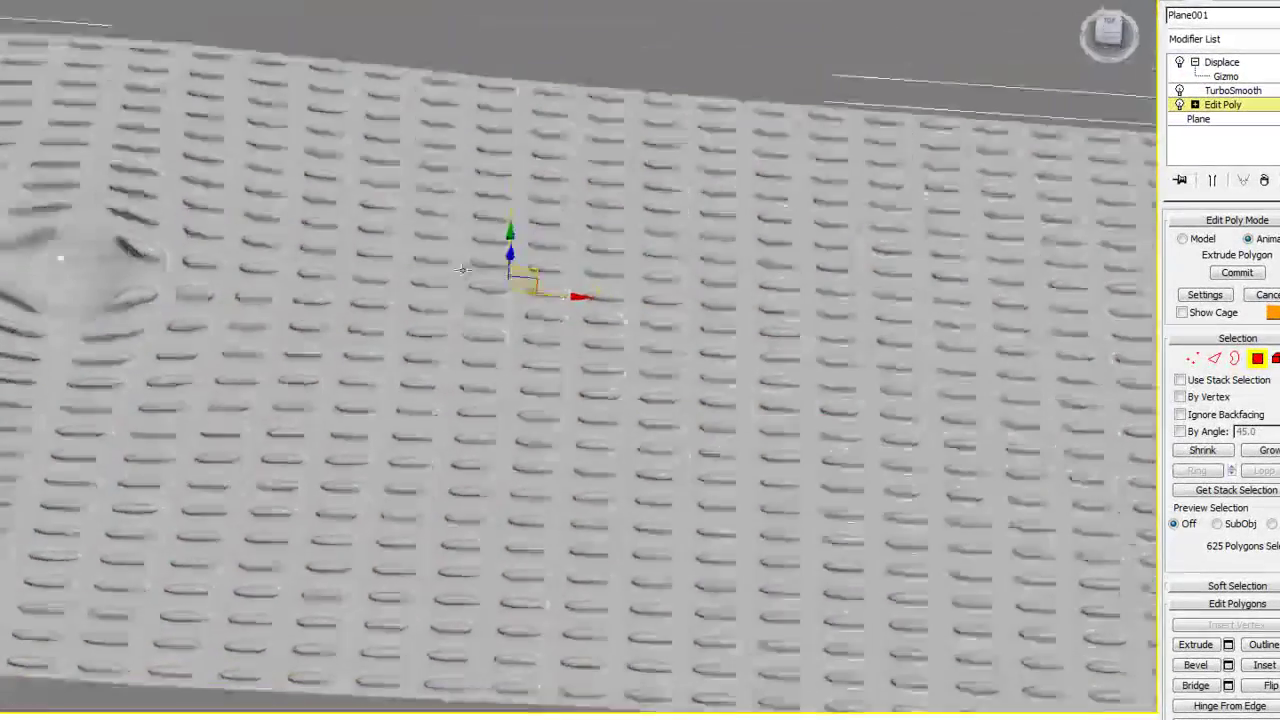
alt+middle_drag(463, 269, 449, 197)
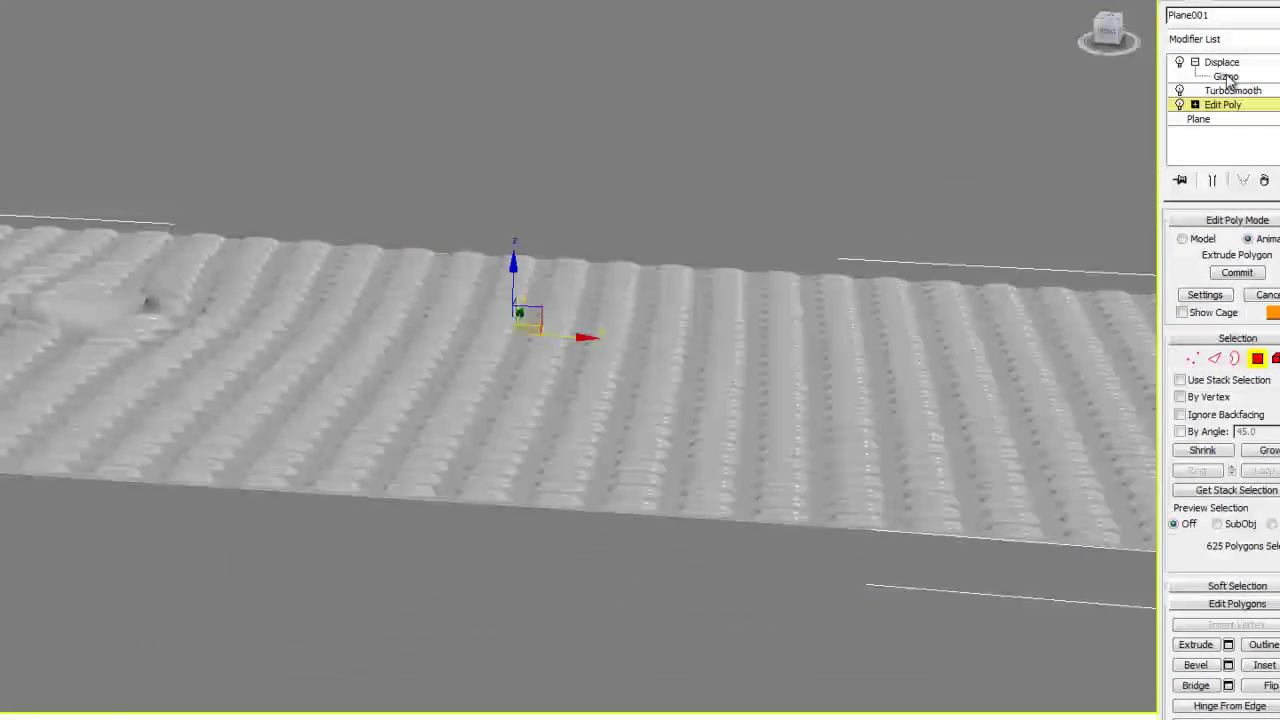
click(1180, 60)
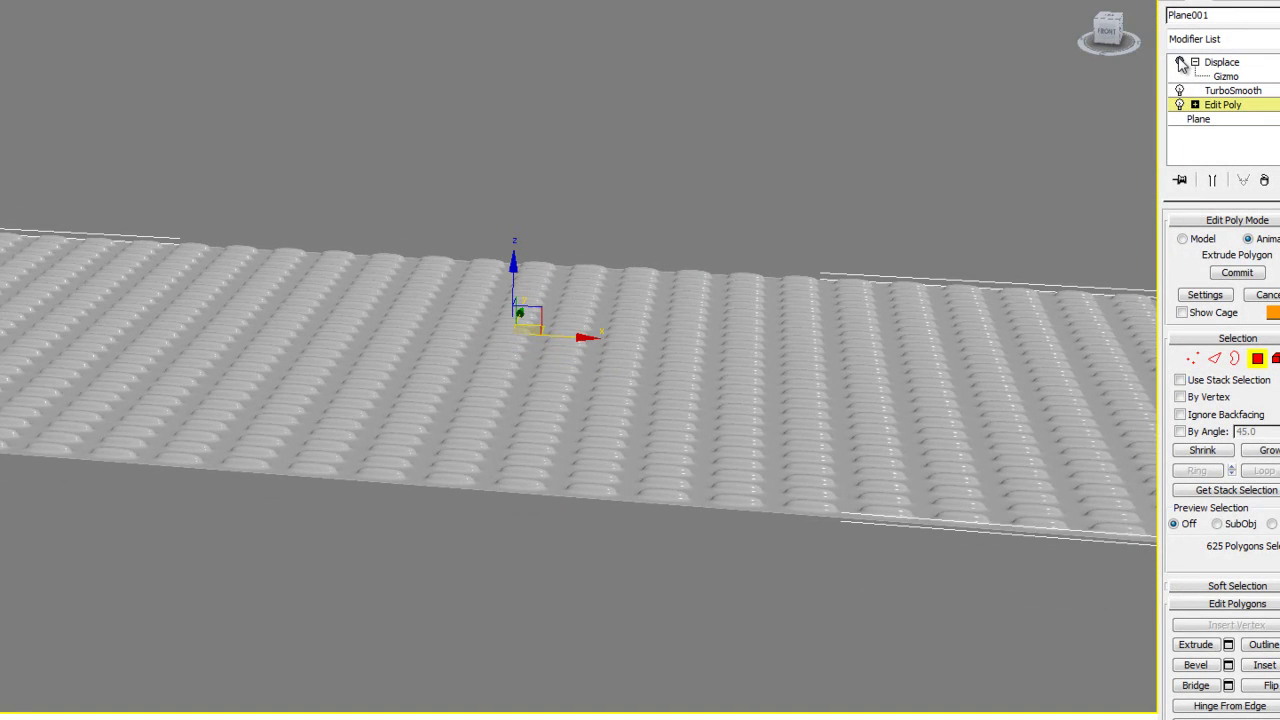
click(1180, 63)
Lower the Displace gizmo along the Z axis to slightly below the plane
click(1226, 77)
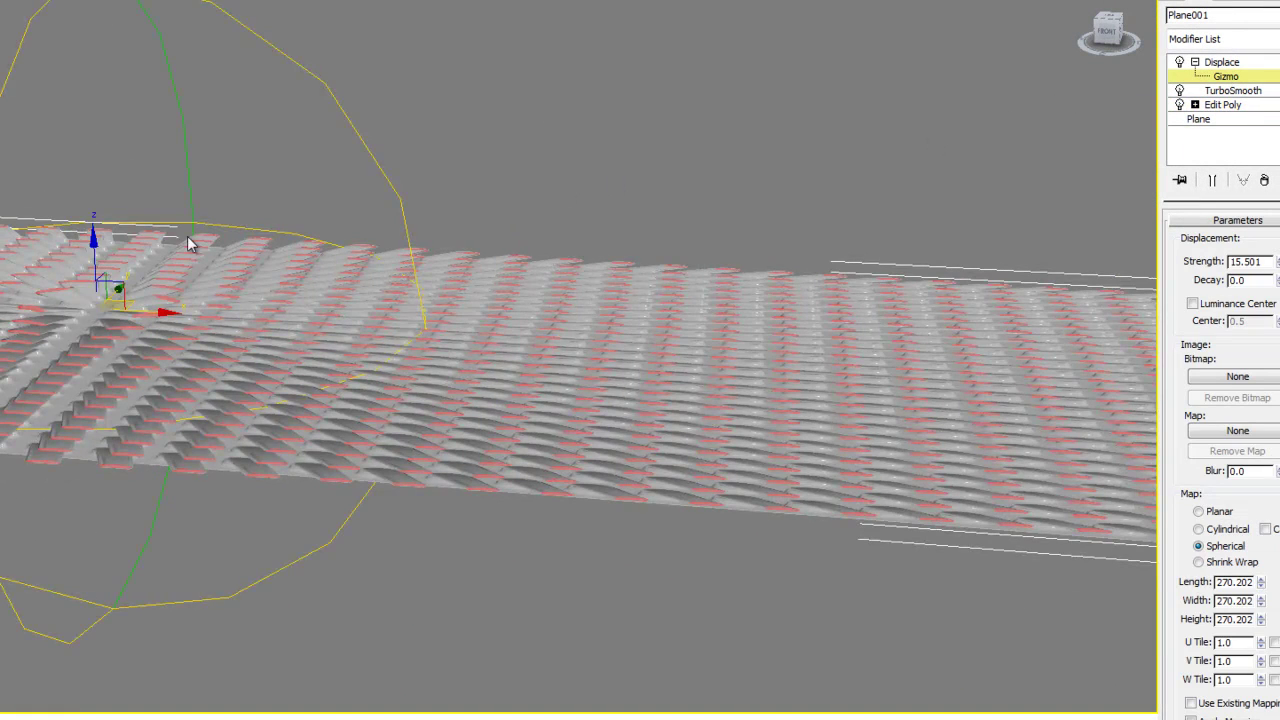
drag(93, 243, 102, 270)
alt+middle_drag(278, 319, 357, 354)
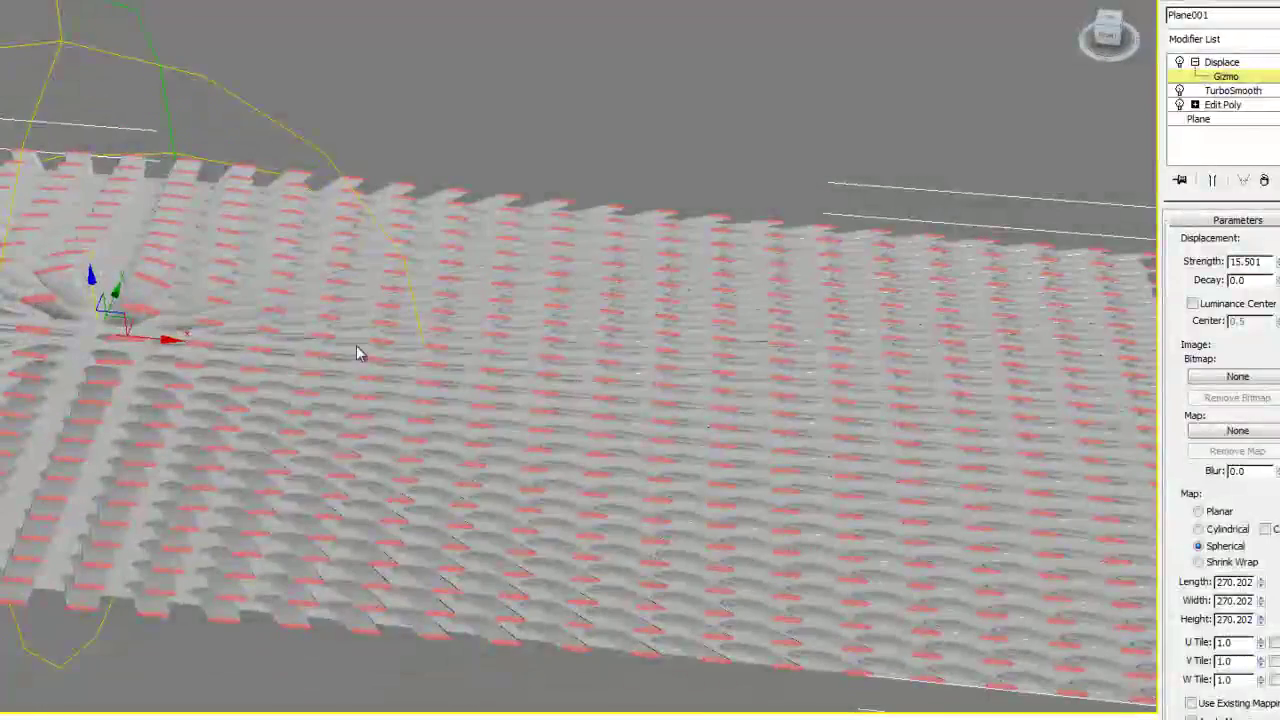
Compare the surface display at the Edit Poly, Displace and Gizmo levels, and shift the whole plane slightly along X
click(1217, 107)
alt+middle_drag(560, 190, 491, 283)
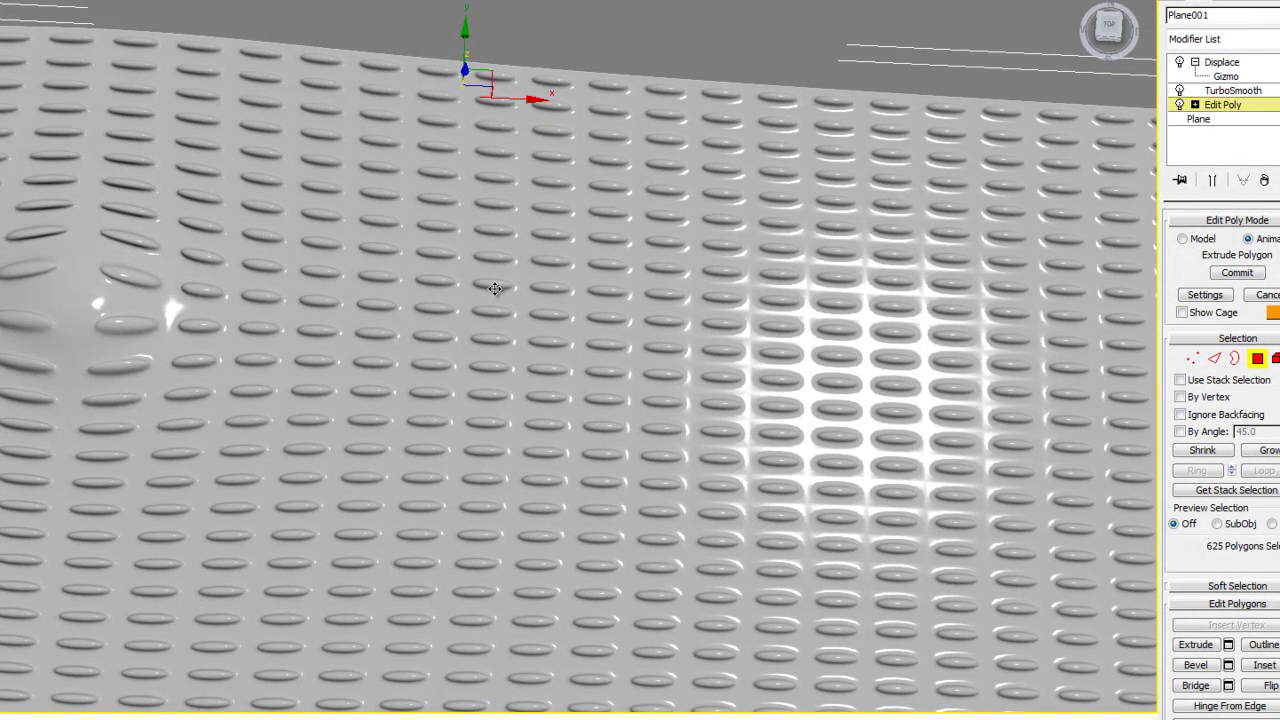
click(1215, 63)
alt+middle_drag(494, 208, 498, 230)
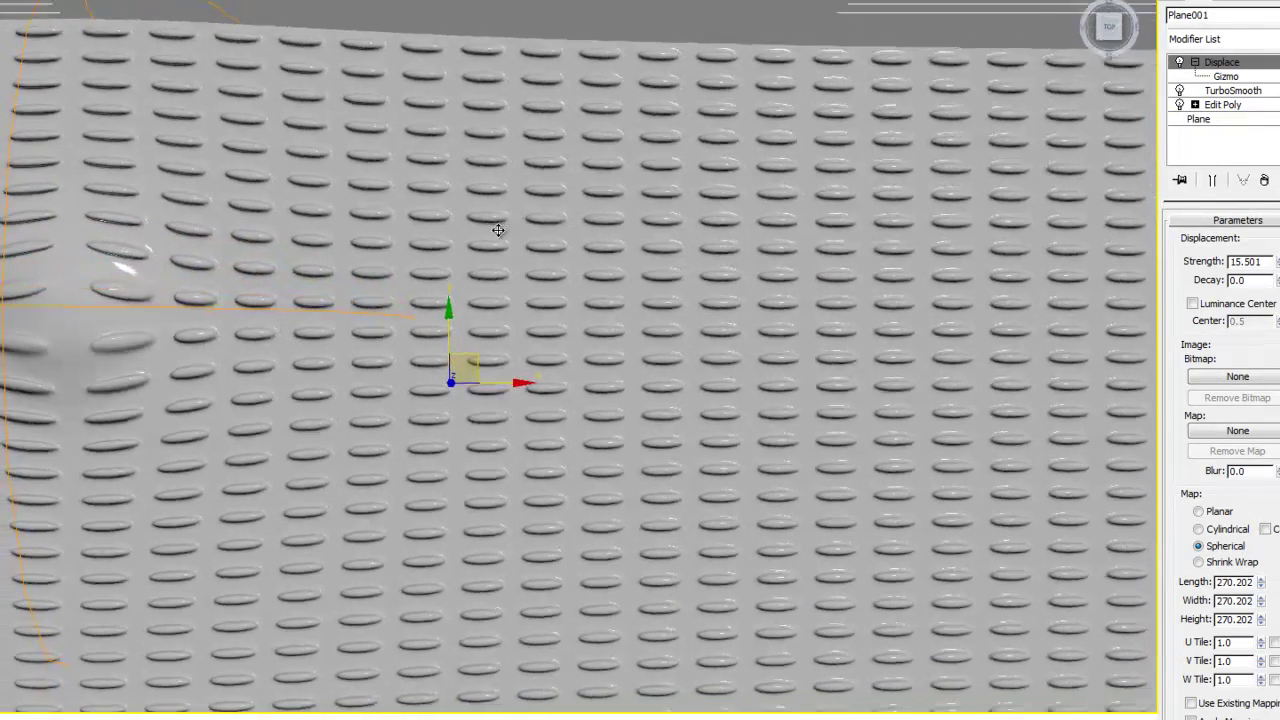
click(1228, 77)
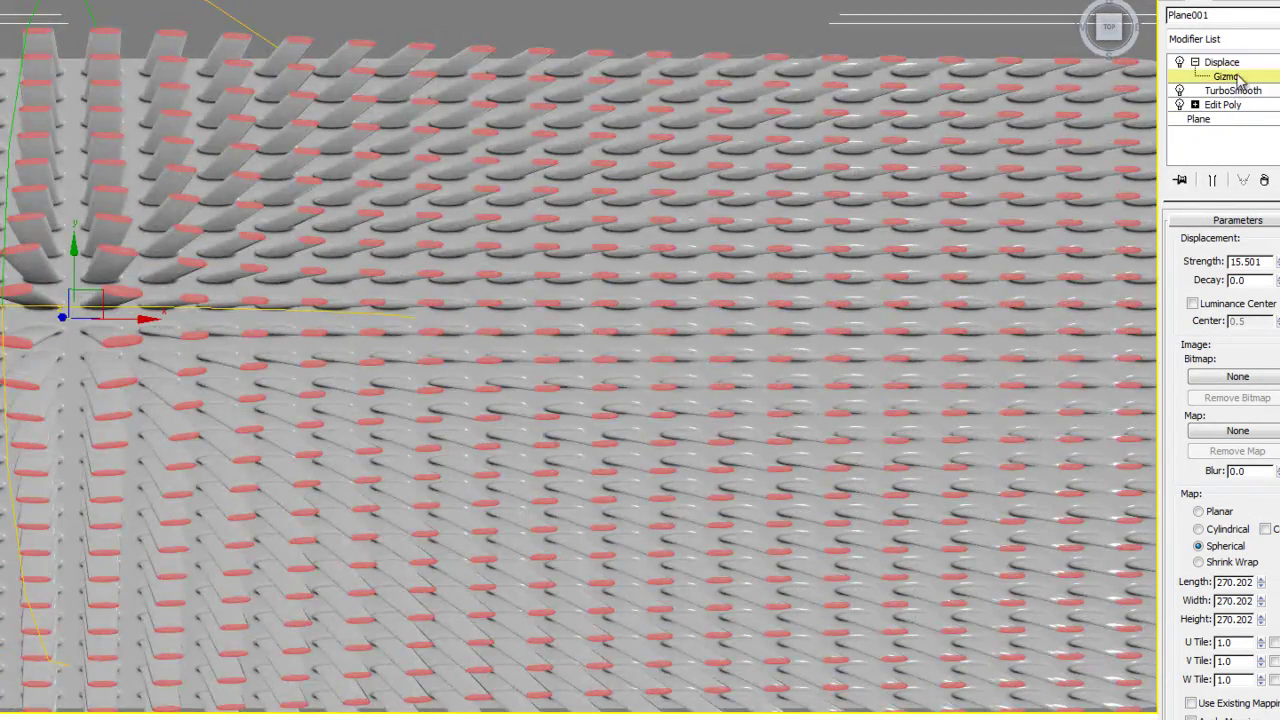
click(1233, 66)
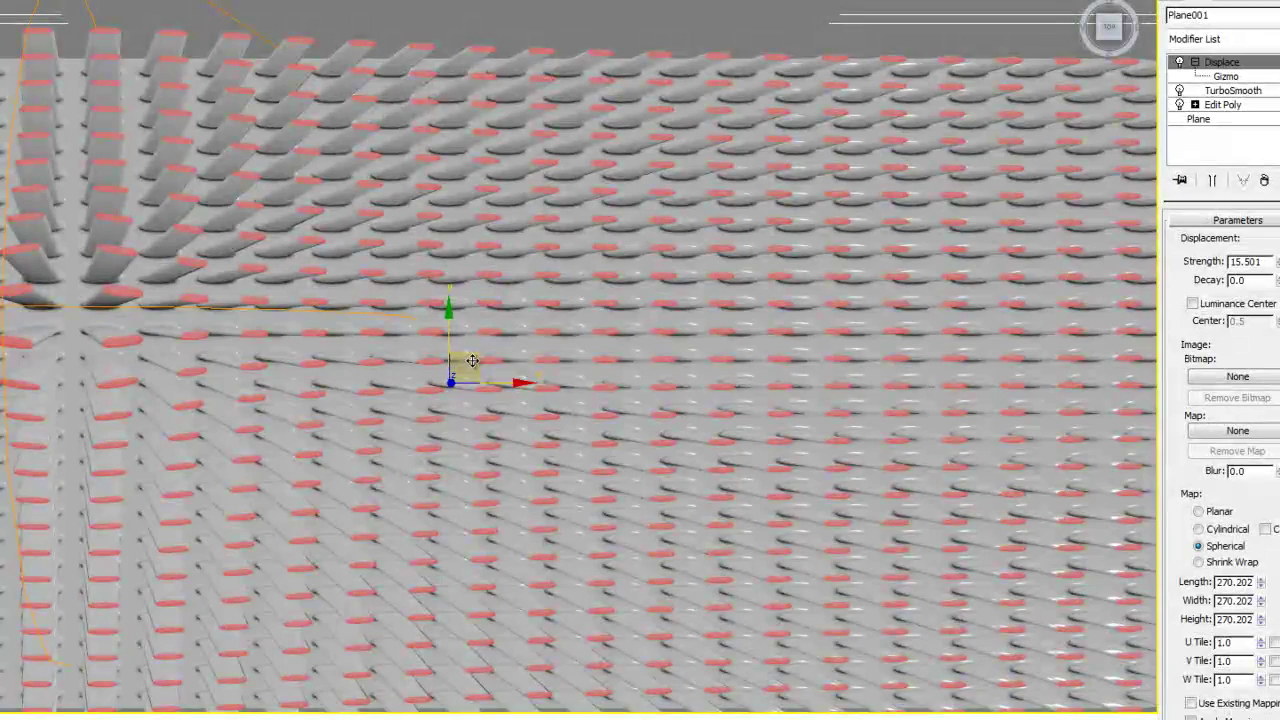
drag(474, 361, 461, 359)
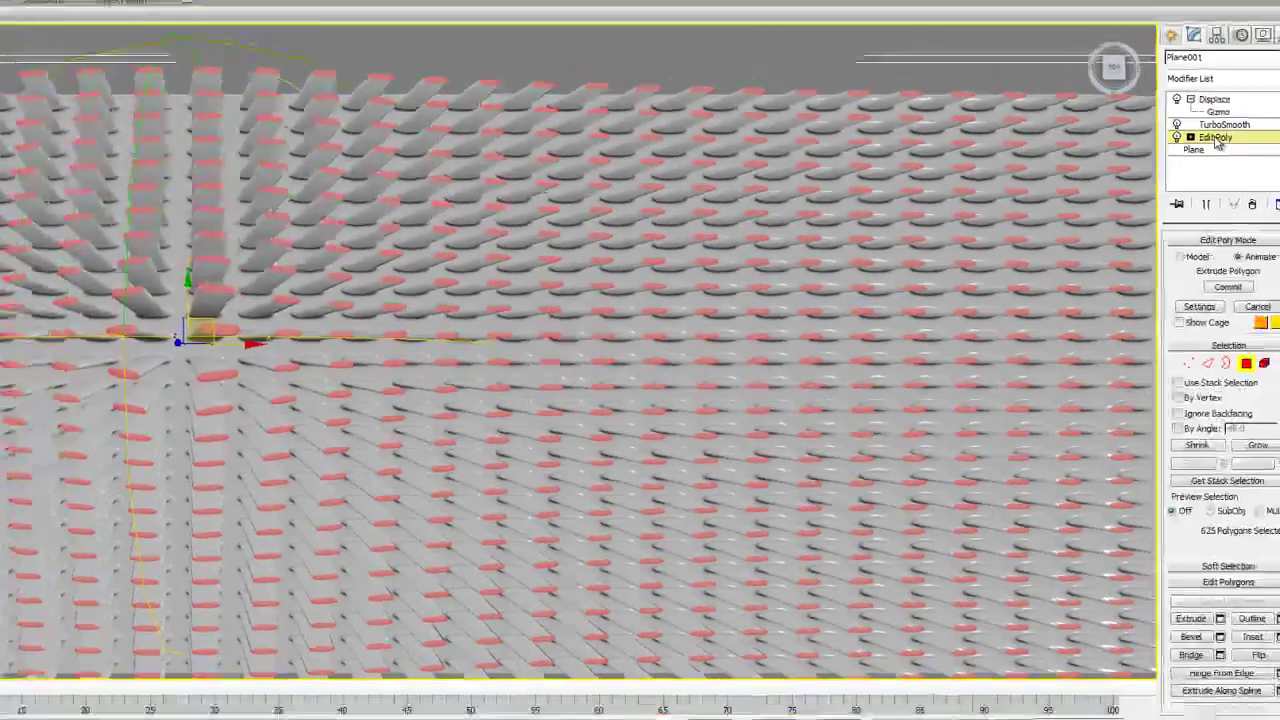
Leave Edit Poly's polygon sub-object level, then reactivate the Displace gizmo and check the bumps
click(1232, 370)
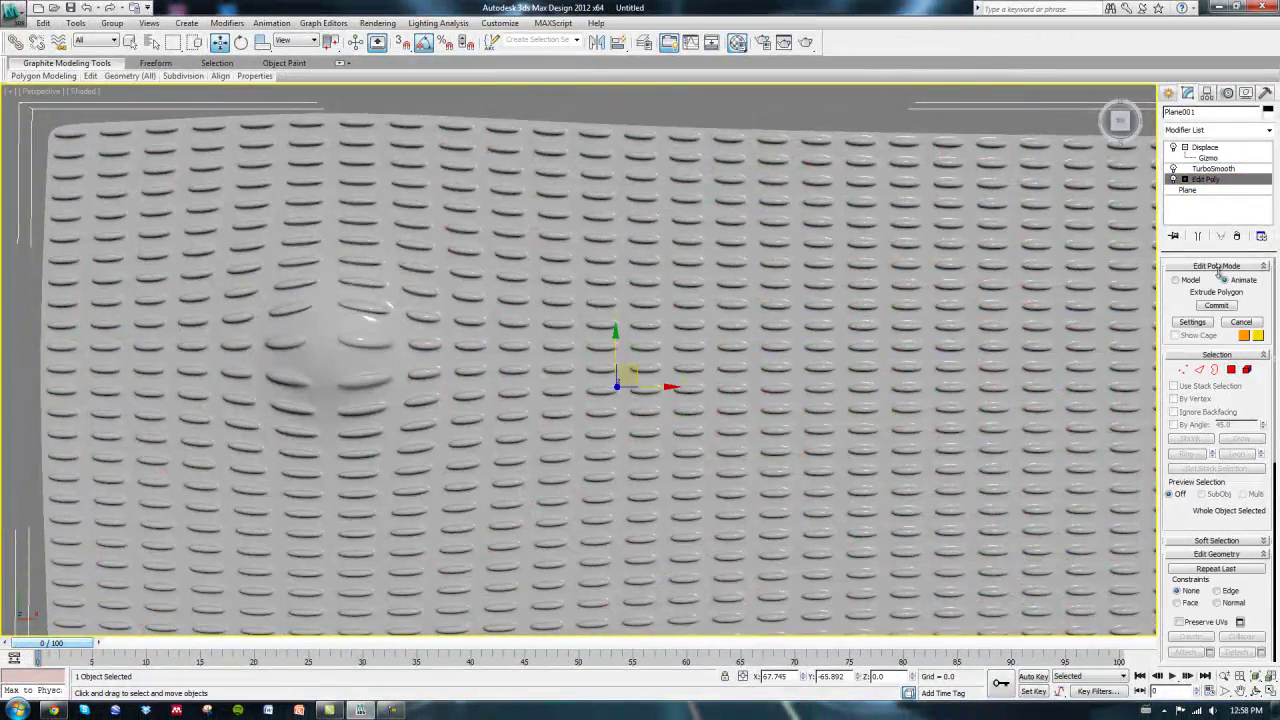
click(1208, 158)
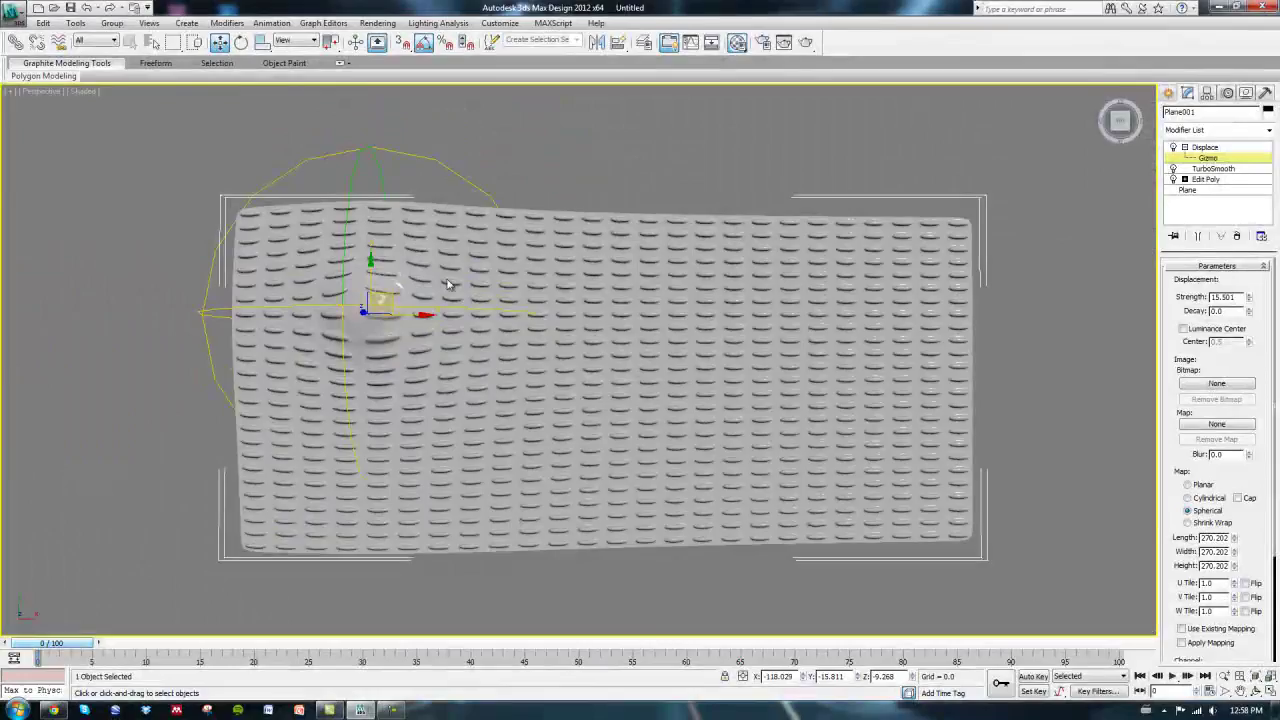
scroll(436, 298, up, 3)
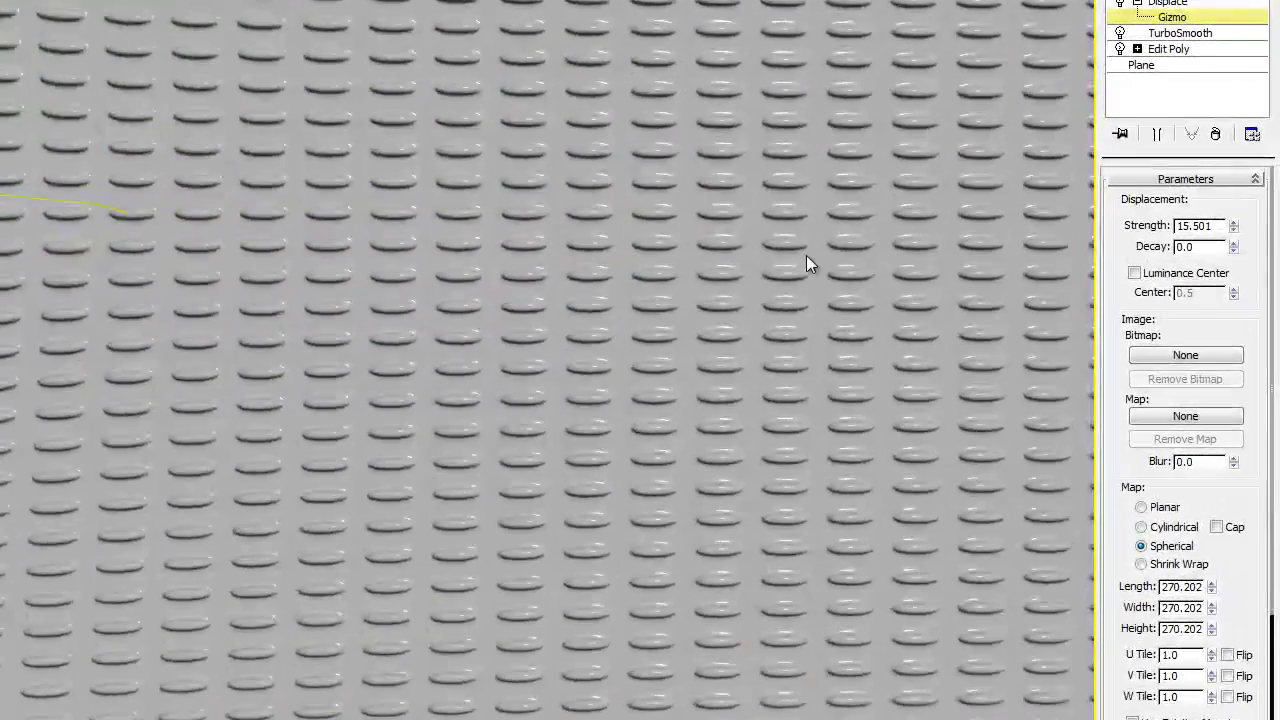
alt+middle_drag(934, 305, 909, 275)
alt+middle_drag(772, 213, 778, 222)
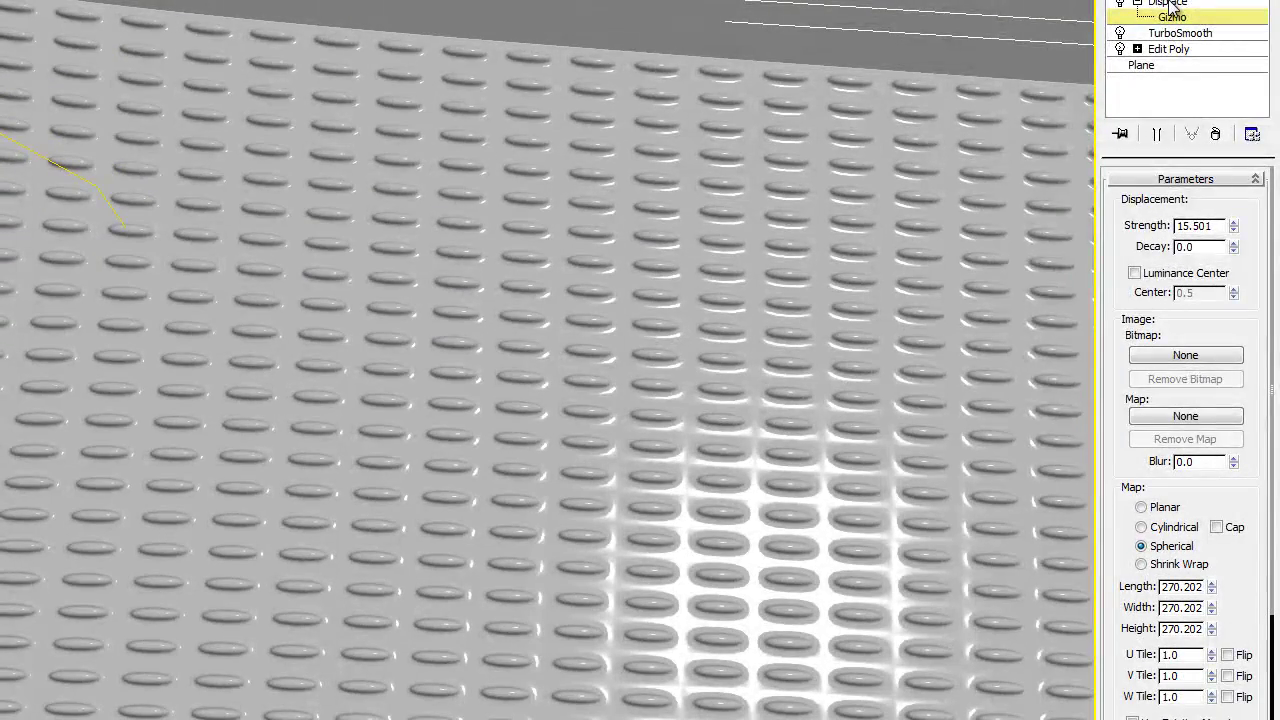
Copy the Displace modifier and paste the duplicate above it in the plane's modifier stack
right_click(1172, 7)
click(1050, 85)
right_click(1165, 7)
click(1083, 110)
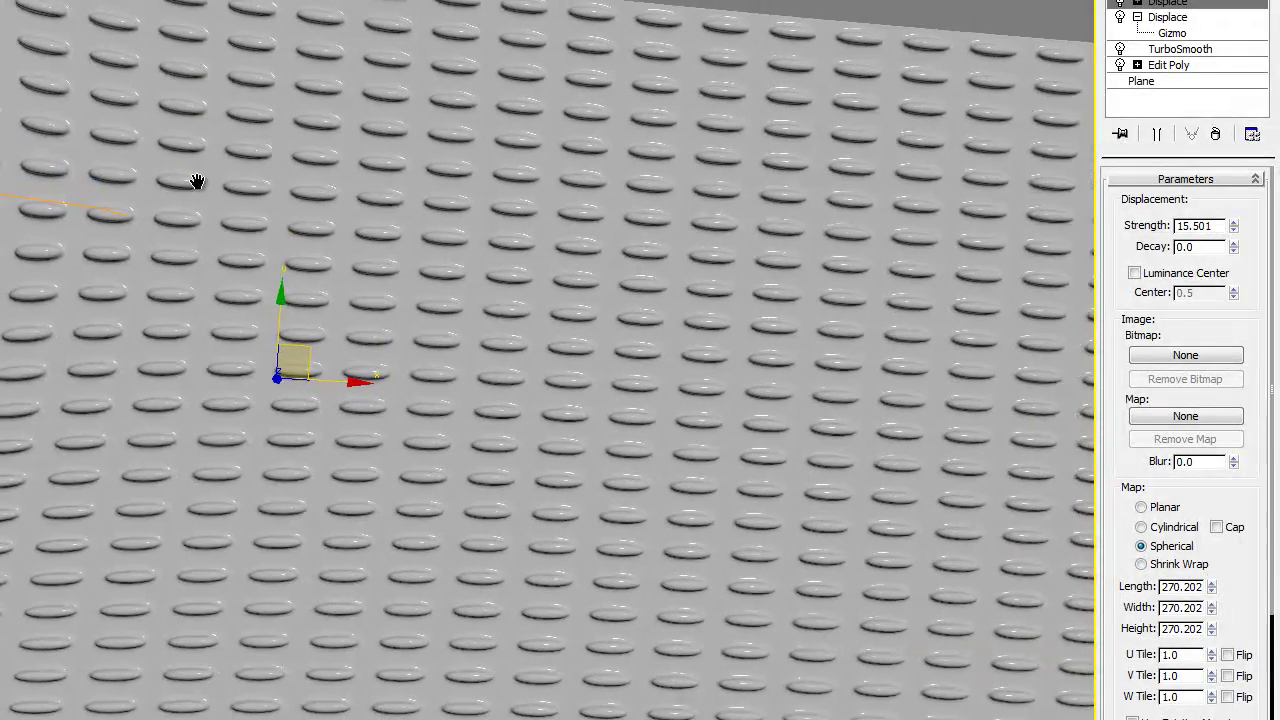
middle_drag(197, 181, 223, 112)
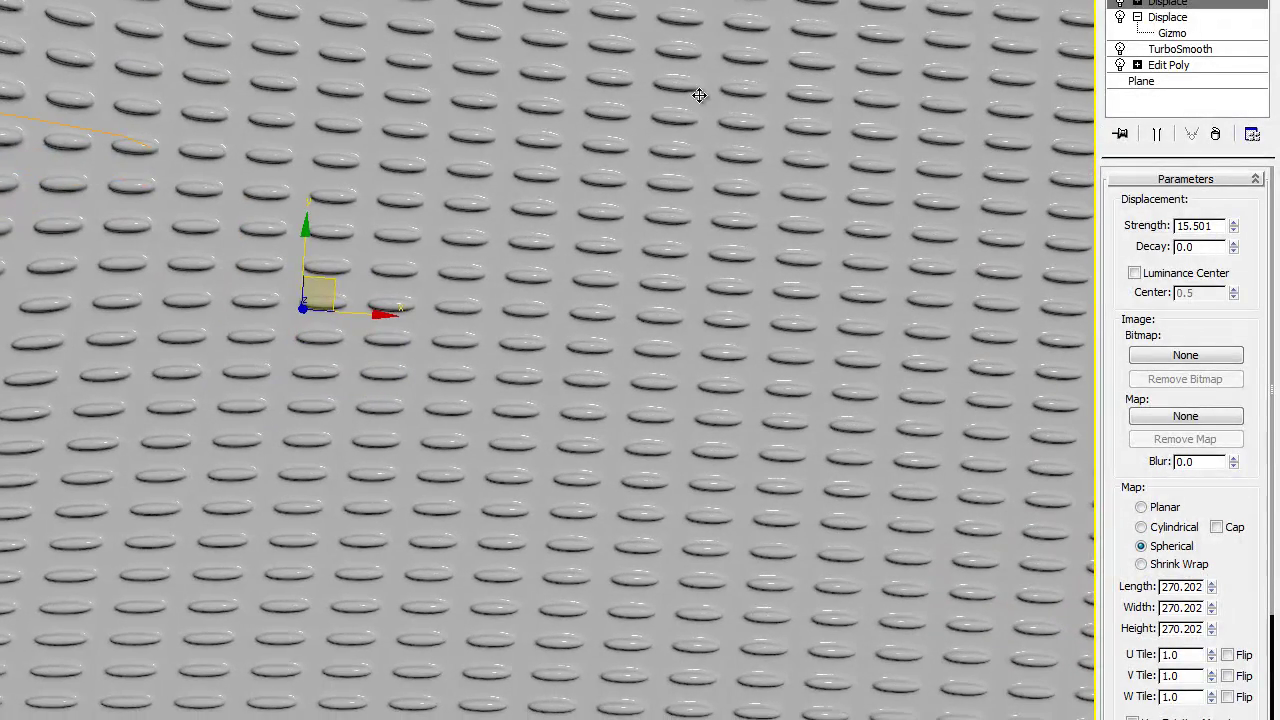
Move the upper Displace modifier's gizmo to the plane's opposite end, at about X 199, Y -122, and set its strength to 35.032
click(1138, 3)
click(1168, 17)
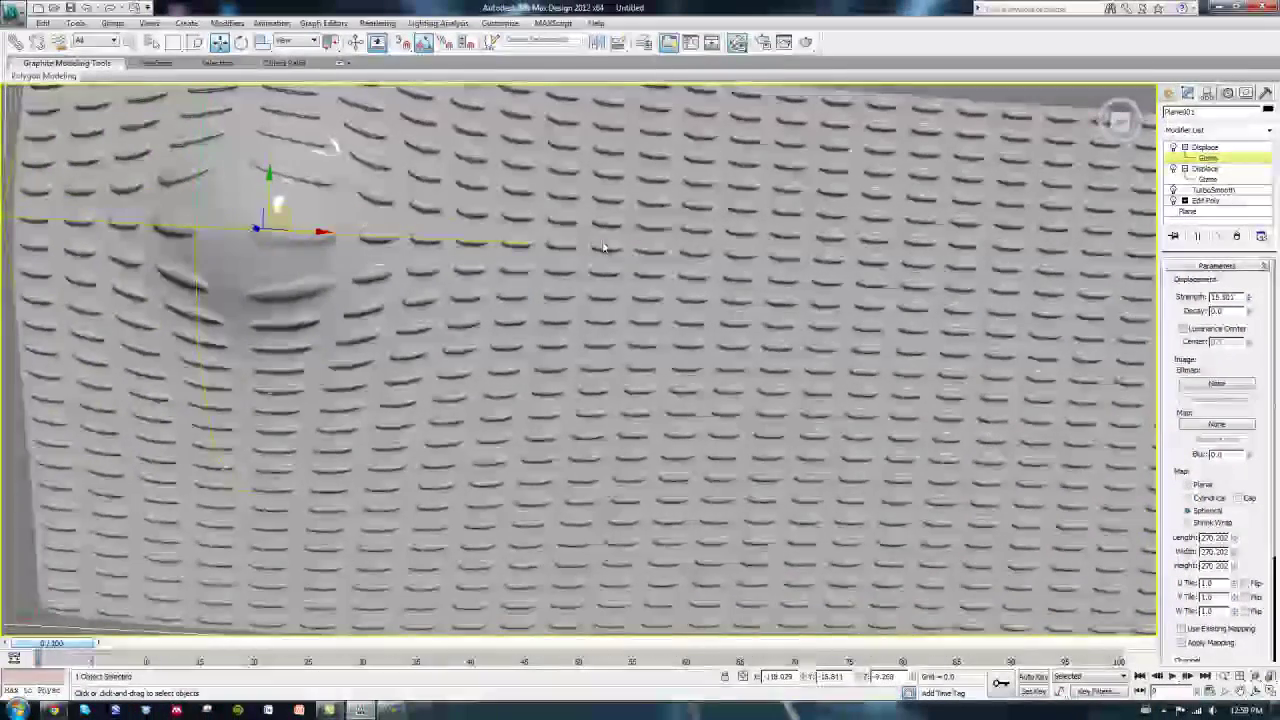
scroll(517, 220, down, 4)
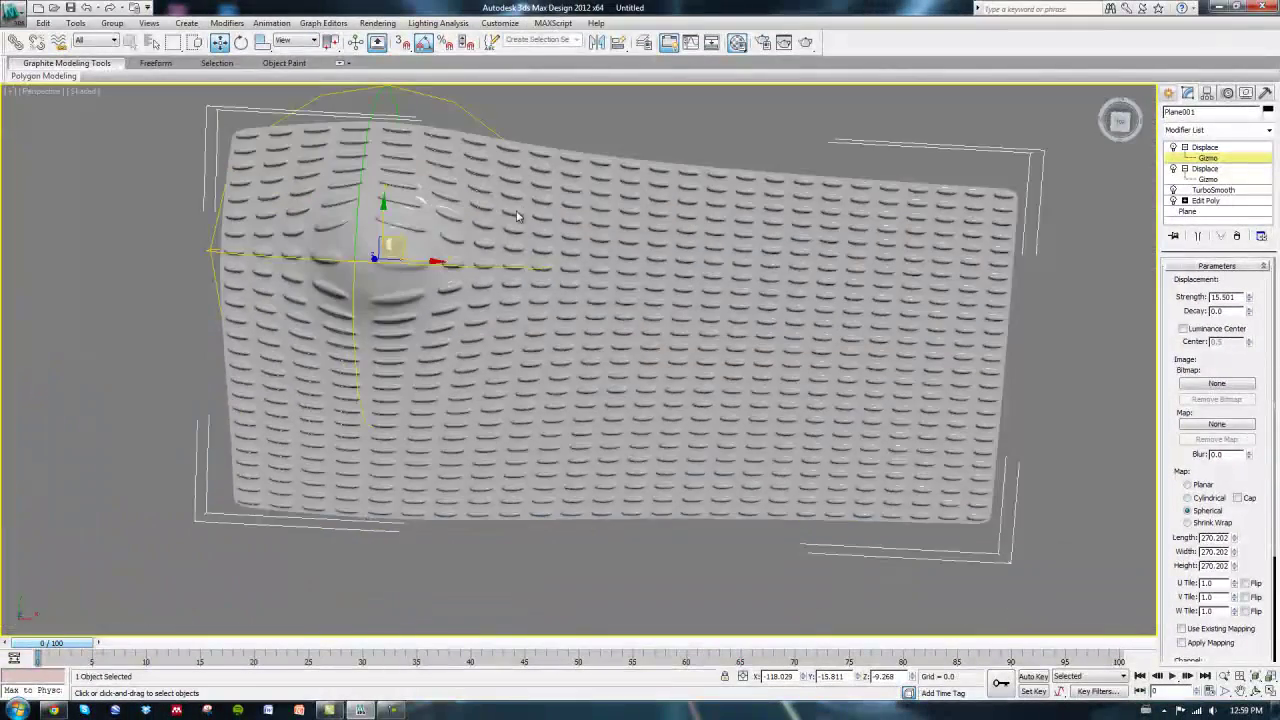
drag(403, 237, 922, 425)
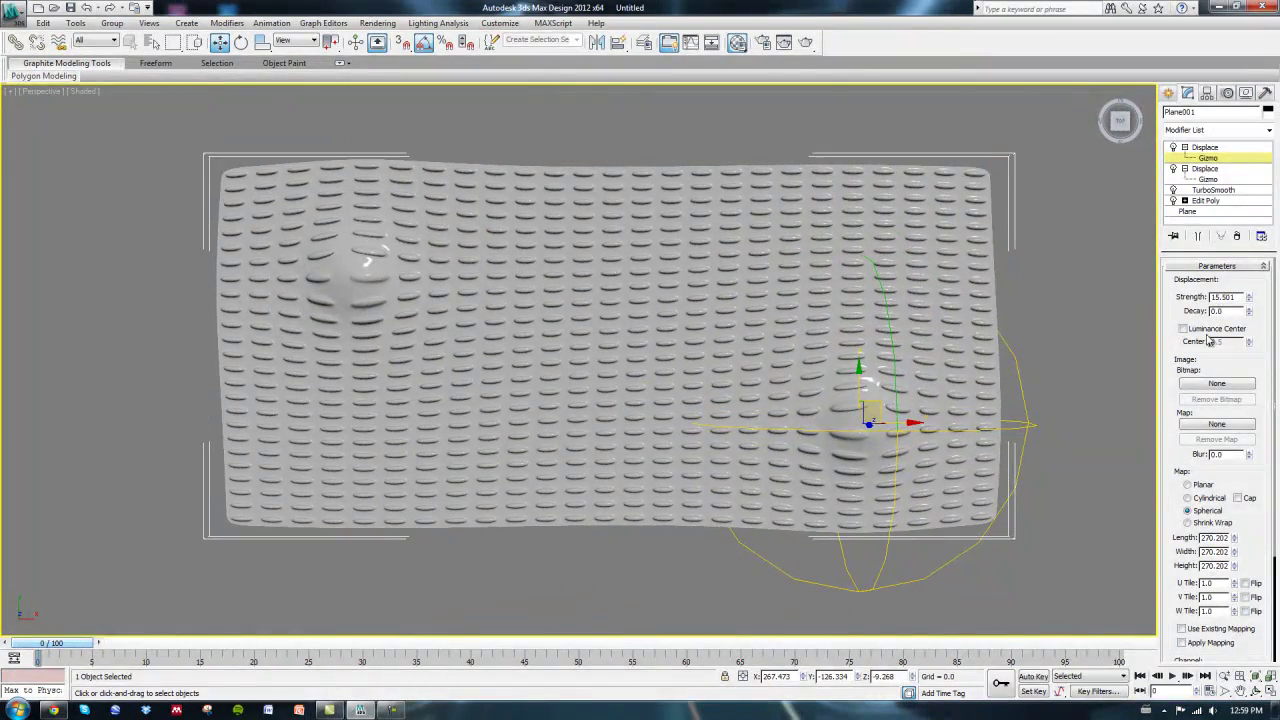
drag(1248, 303, 1256, 210)
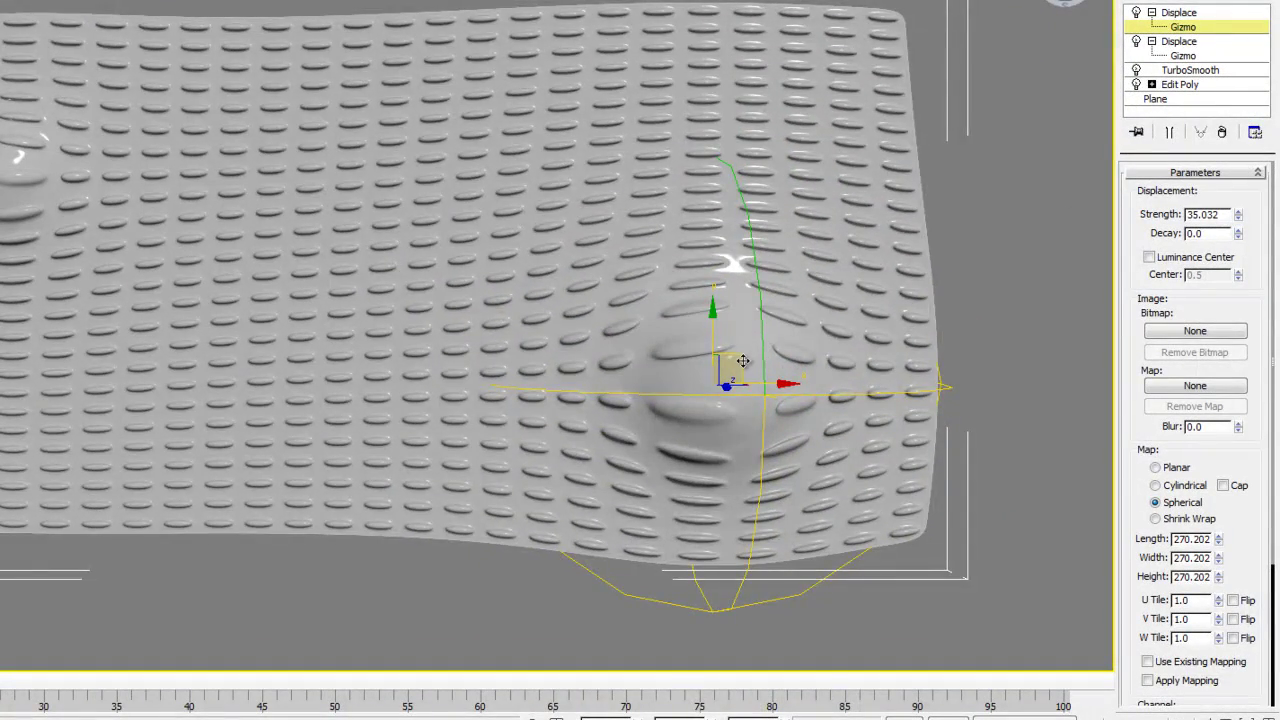
drag(737, 359, 612, 350)
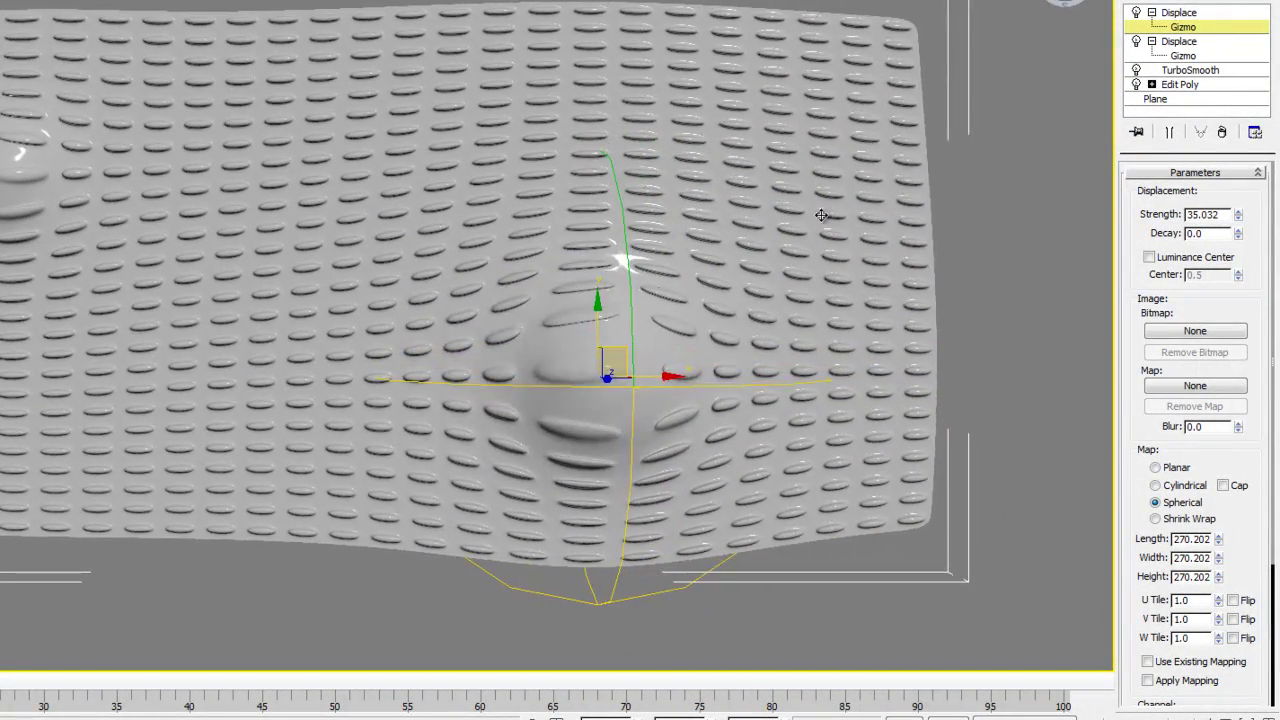
Set the lower Displace modifier's strength to 21.856 and raise its gizmo along Z to about 21.7
click(1186, 56)
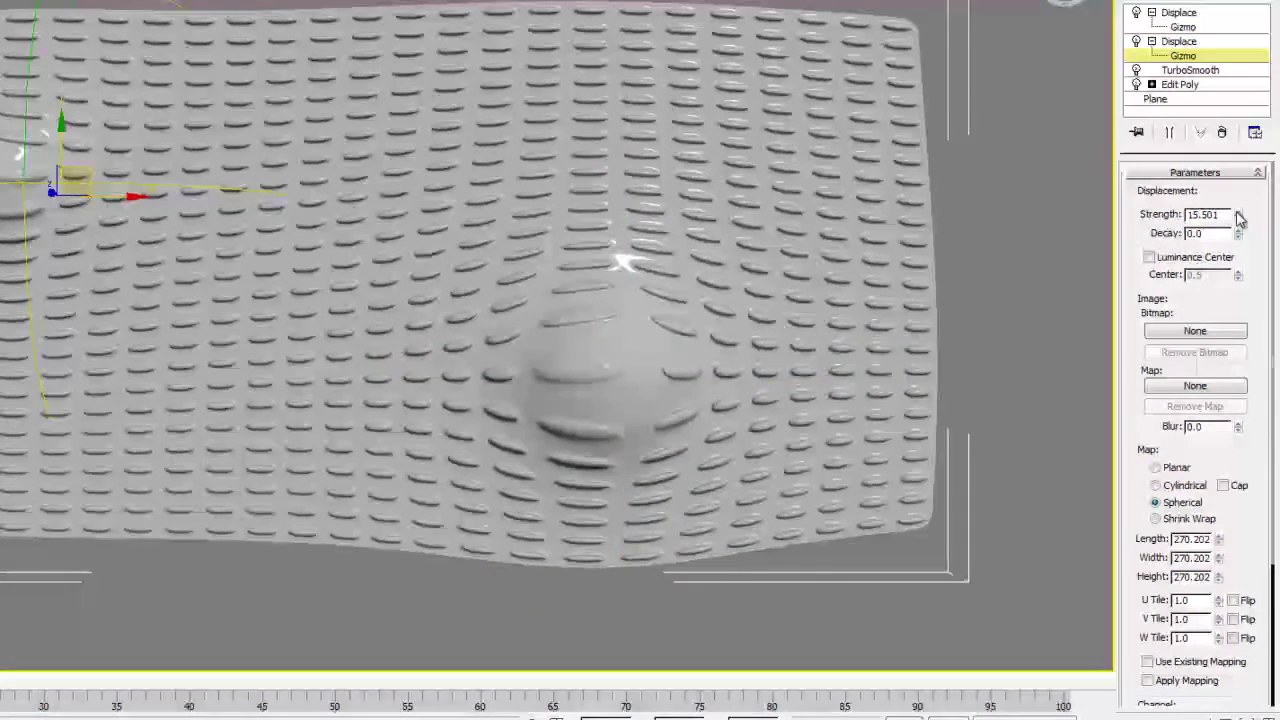
drag(1238, 216, 1241, 172)
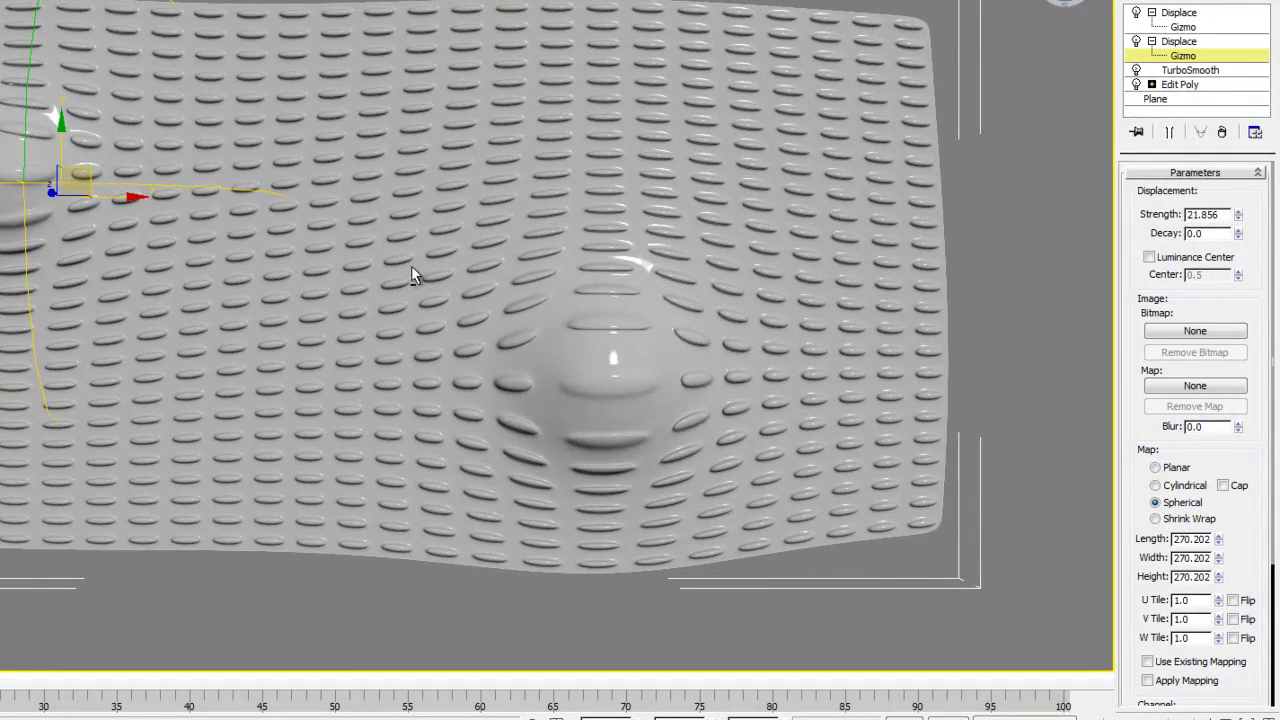
alt+middle_drag(411, 265, 229, 123)
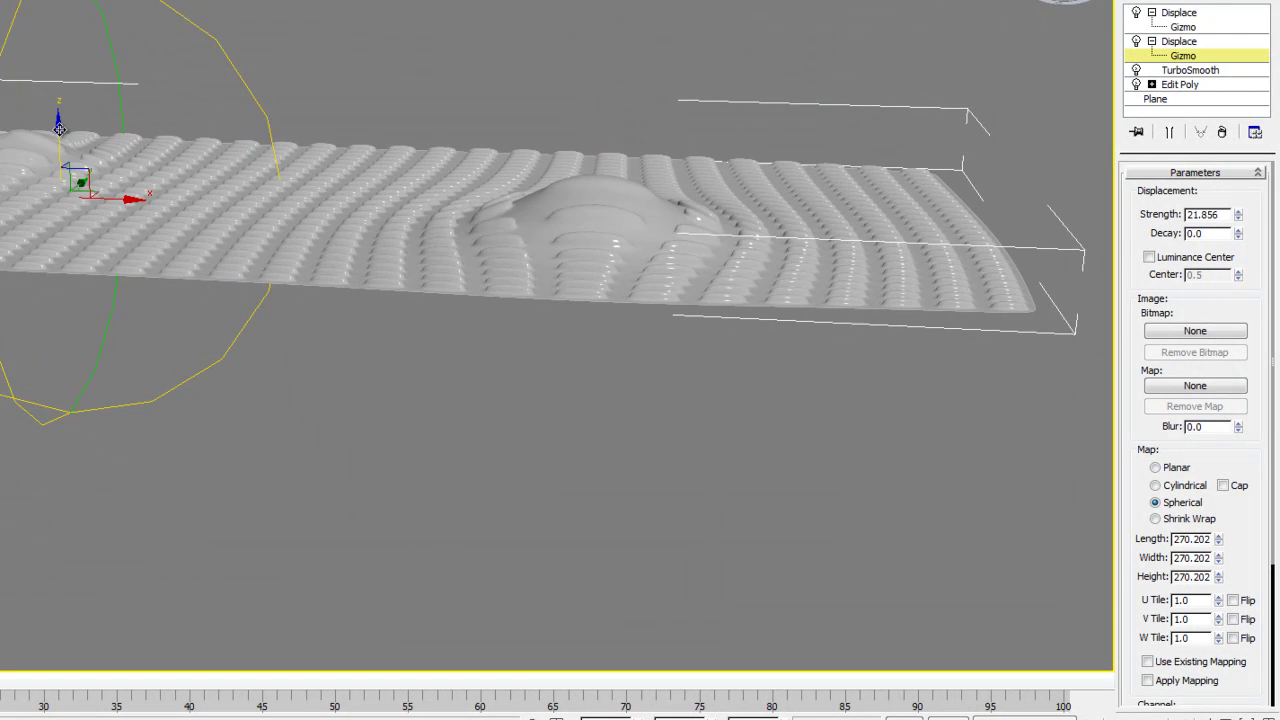
drag(59, 128, 68, 81)
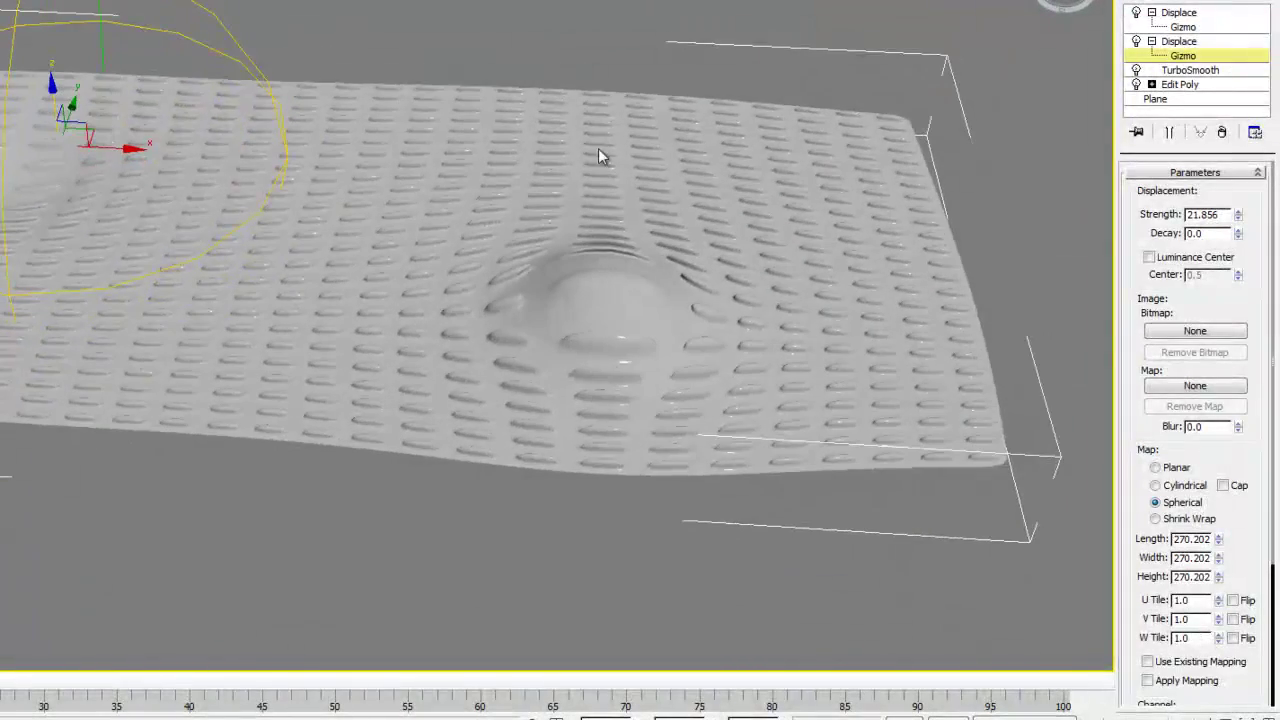
Lower the upper Displace modifier's gizmo along Z to about -16.8 and inspect the bulge from several angles
click(1183, 27)
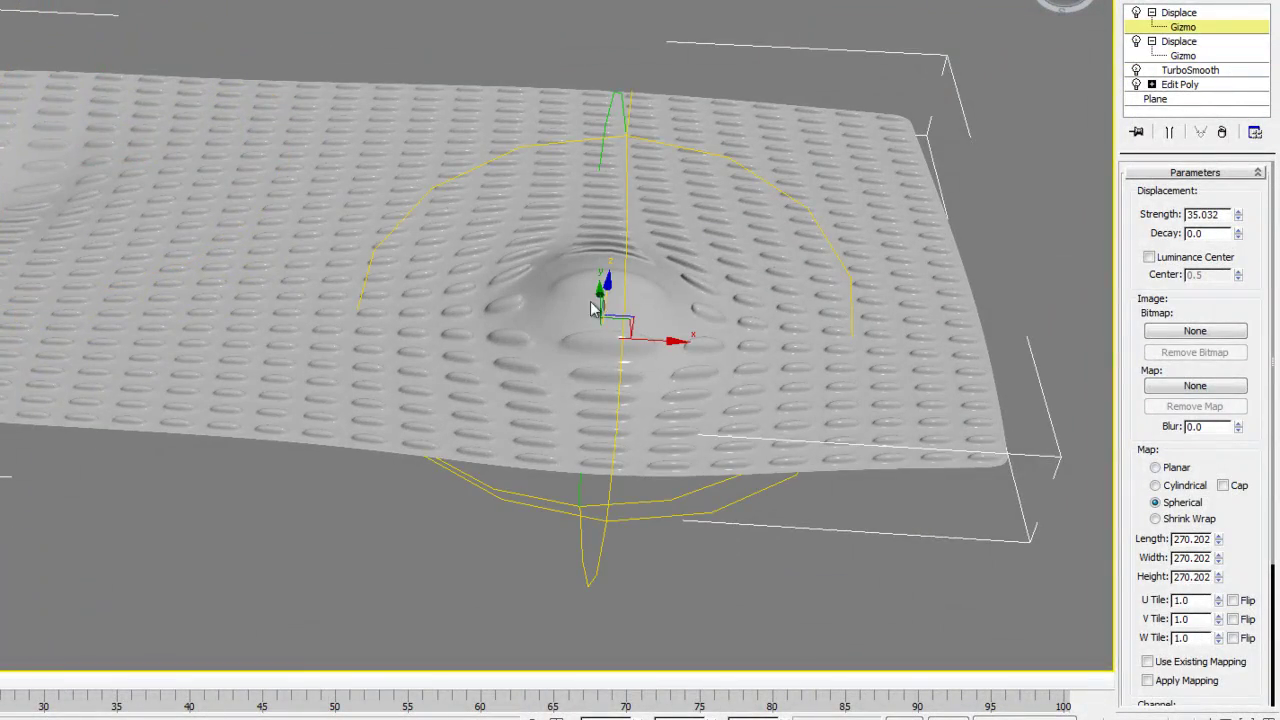
alt+middle_drag(622, 306, 609, 276)
drag(602, 273, 601, 287)
alt+middle_drag(582, 276, 571, 354)
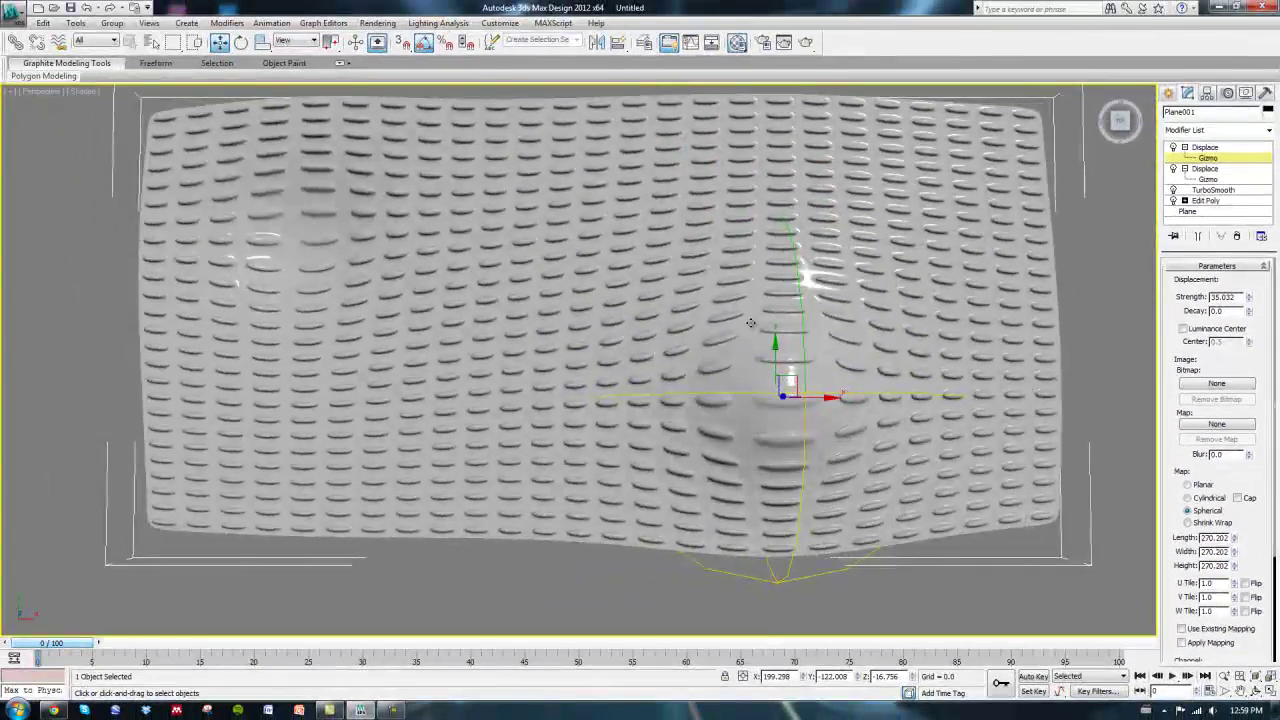
scroll(751, 323, down, 3)
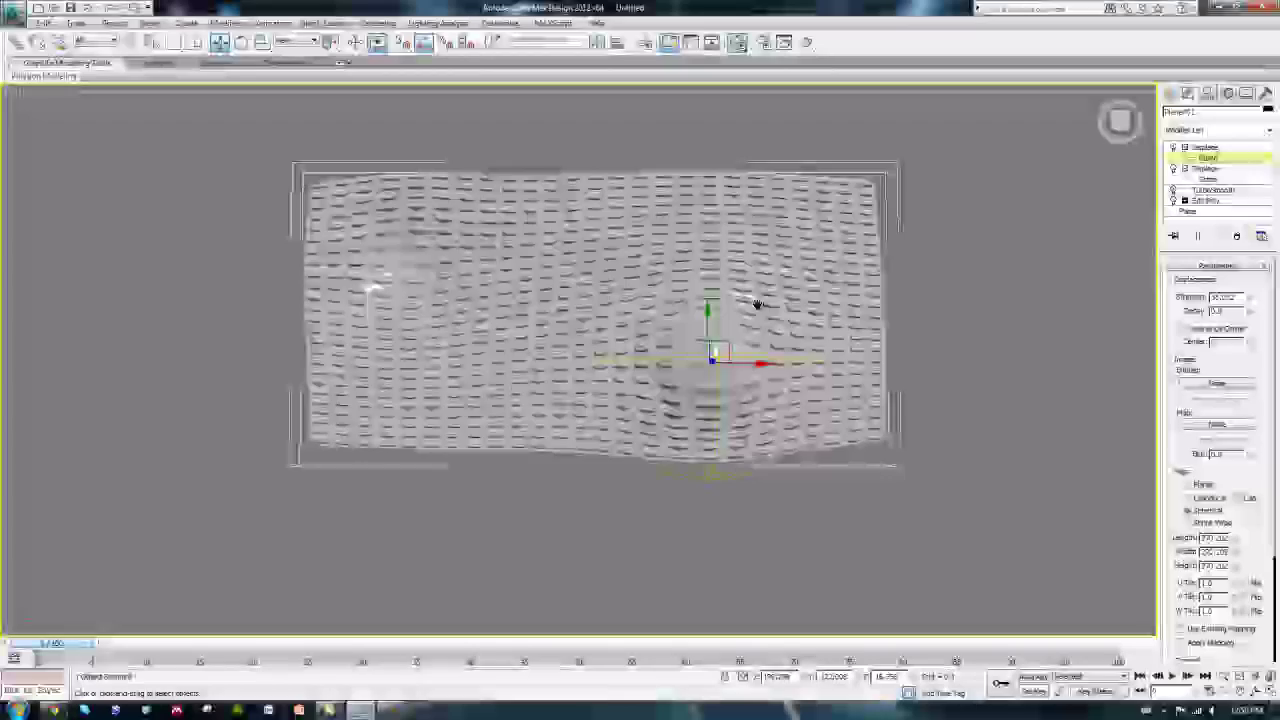
scroll(711, 296, up, 3)
alt+middle_drag(706, 315, 780, 340)
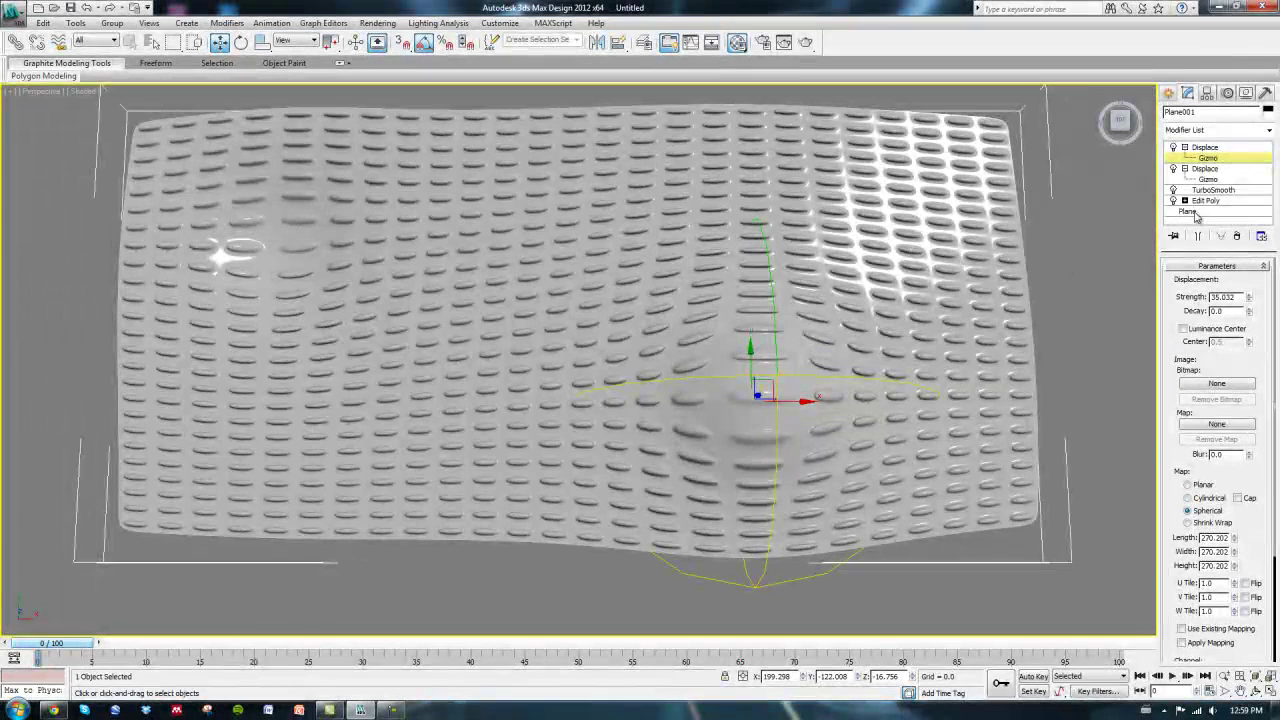
Return to the base Plane's parameters, accepting the topology change, and set its length and width segments to 20
click(1186, 211)
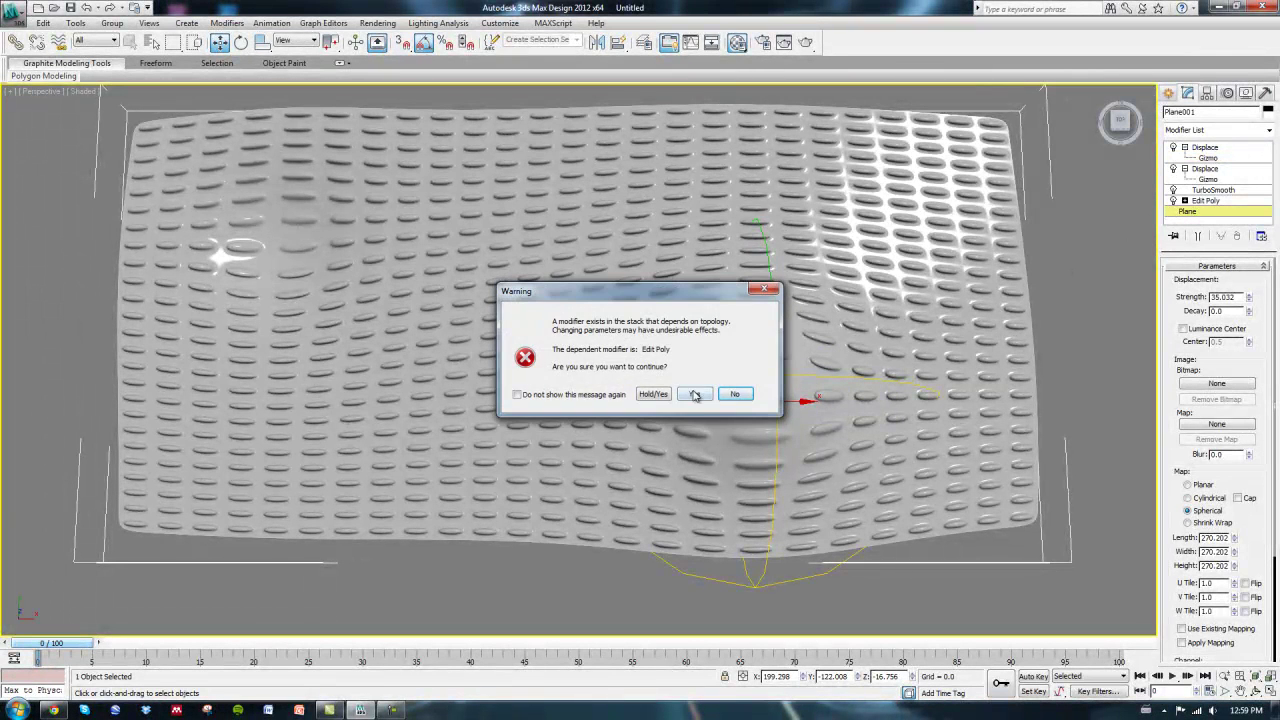
click(696, 394)
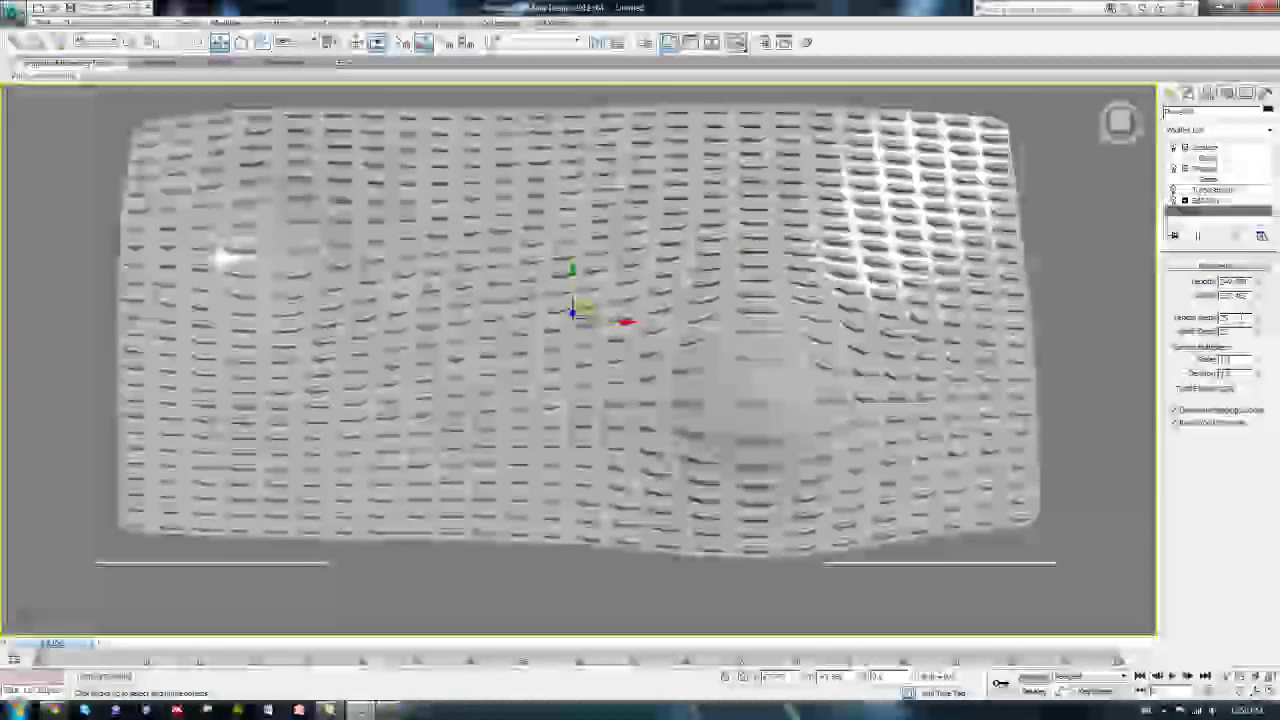
drag(1234, 318, 1204, 322)
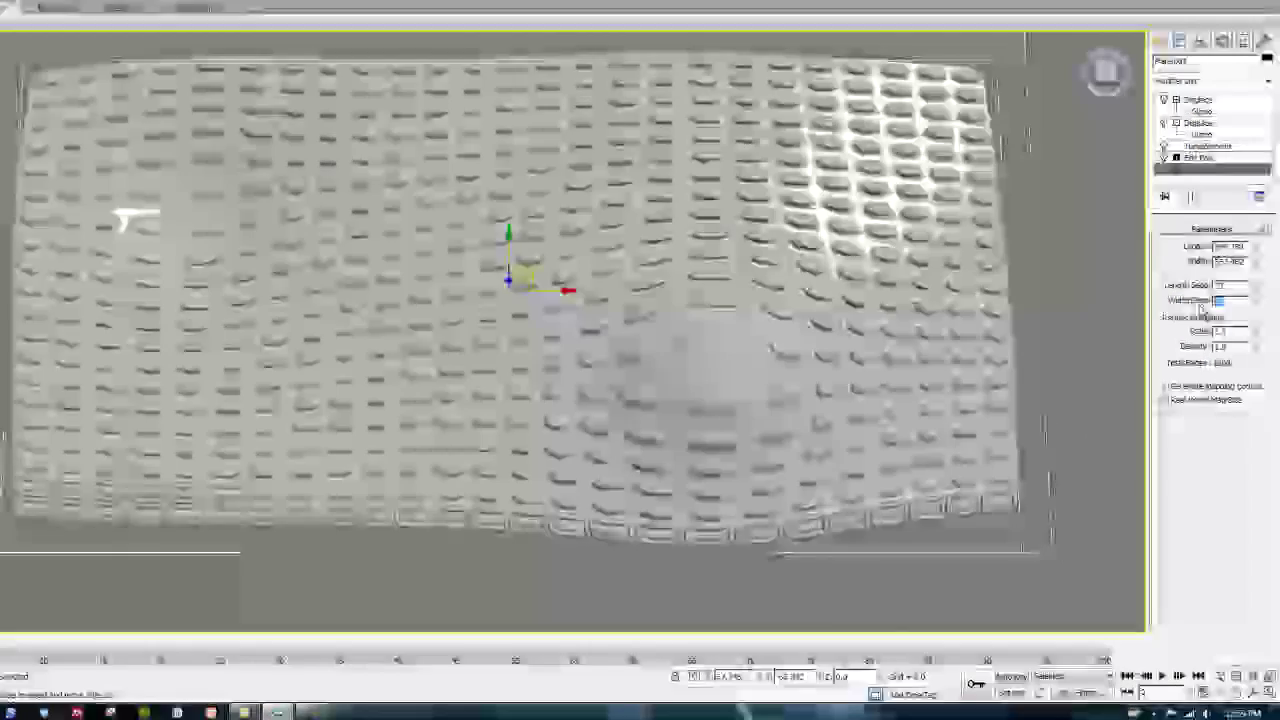
key(Tab)
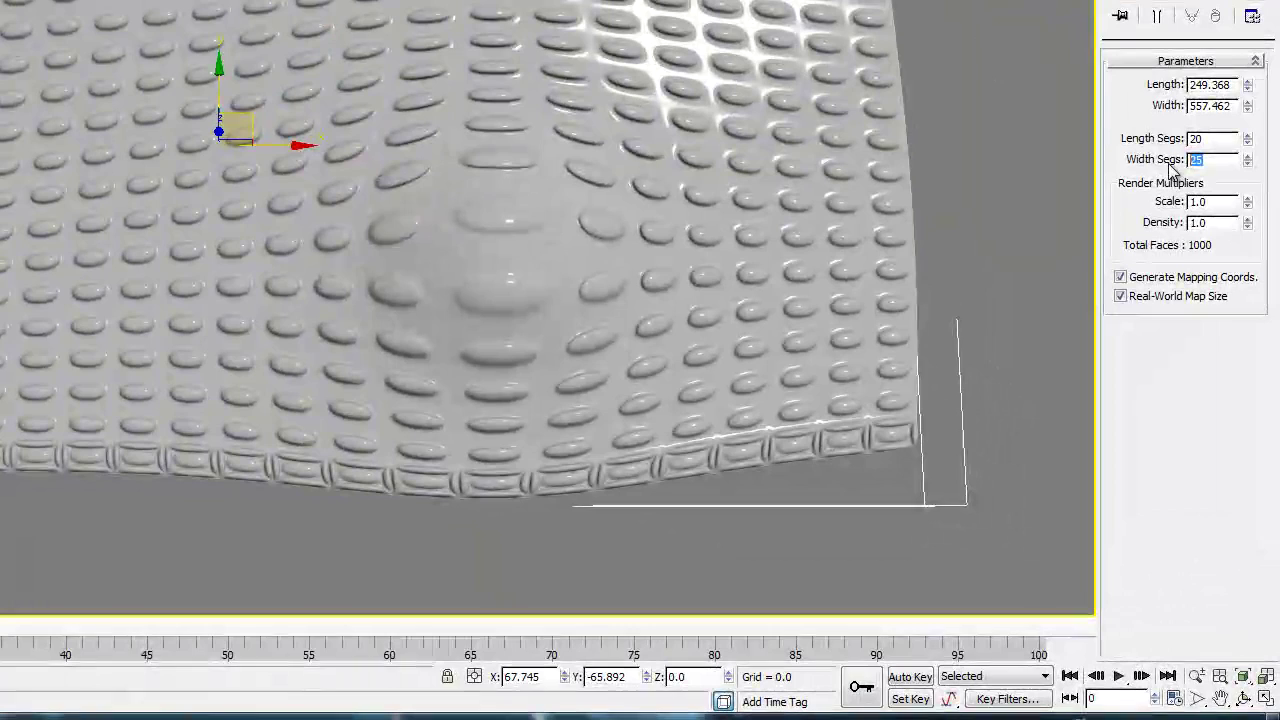
click(1227, 137)
mouse_move(887, 230)
alt+middle_down()
mouse_move(866, 206)
mouse_move(879, 224)
alt+middle_up()
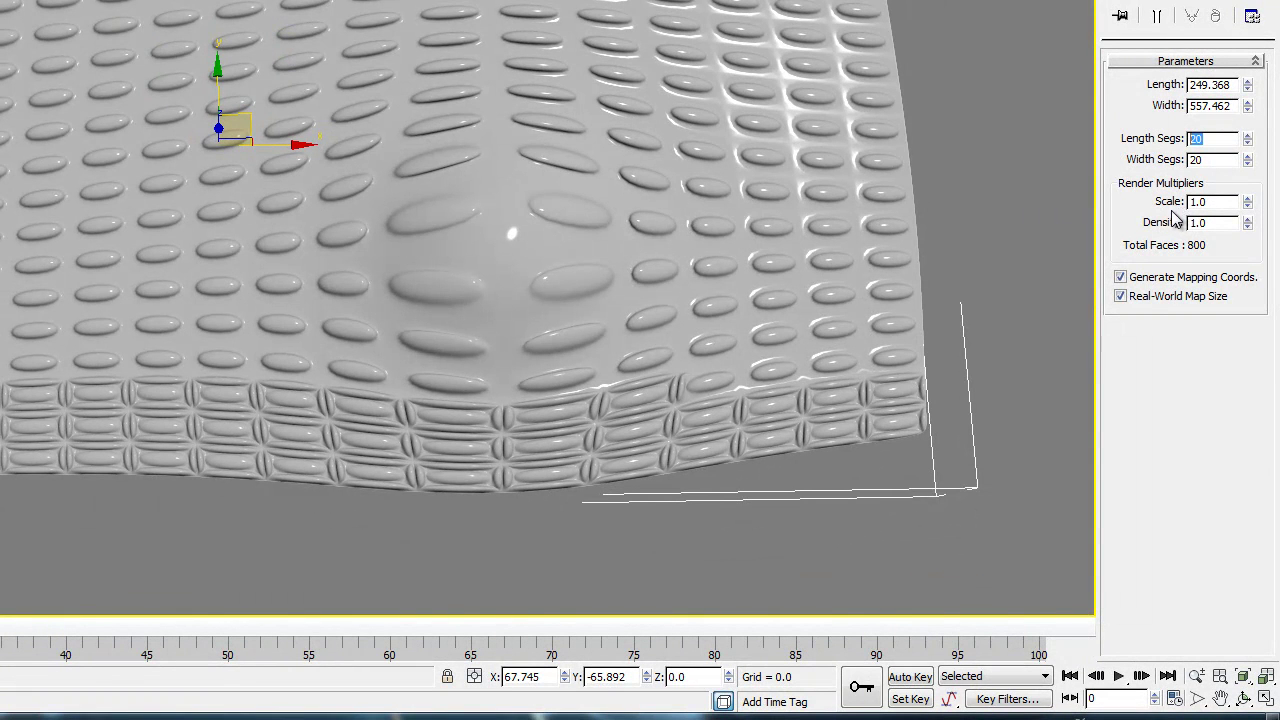
Reduce the base plane's length and width segments to 10 each
text(10)
key(Tab)
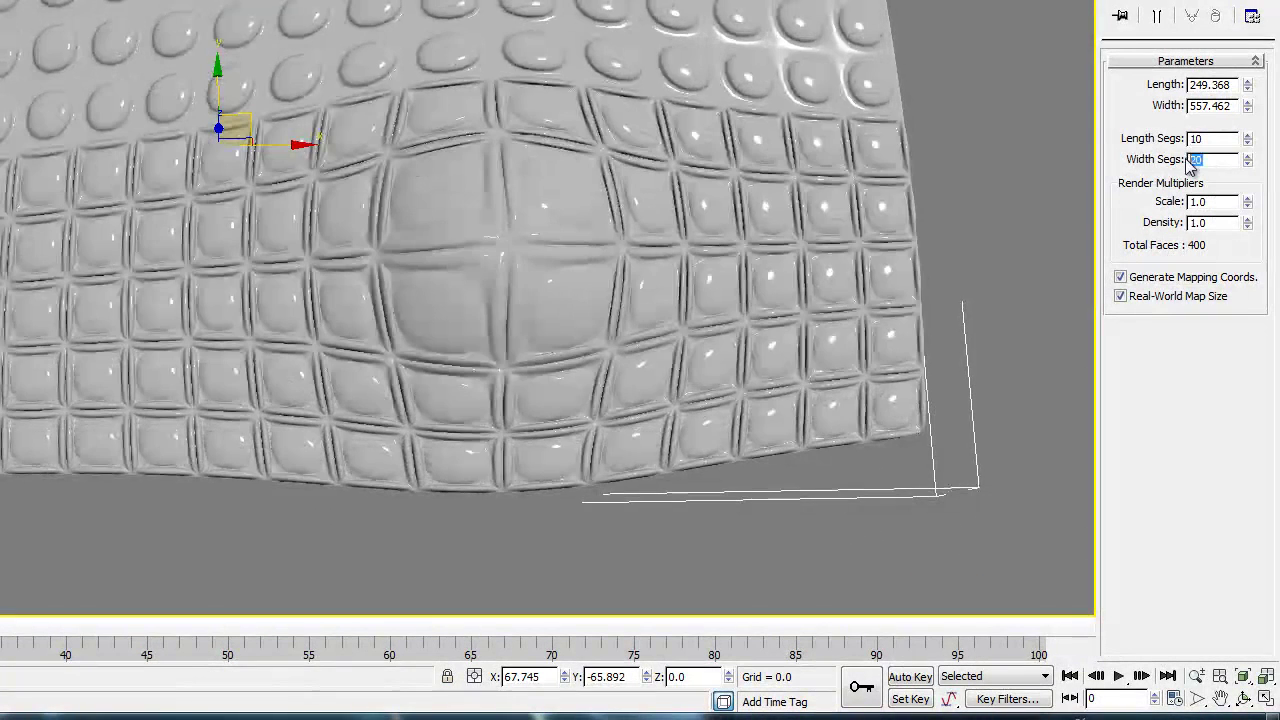
text(10)
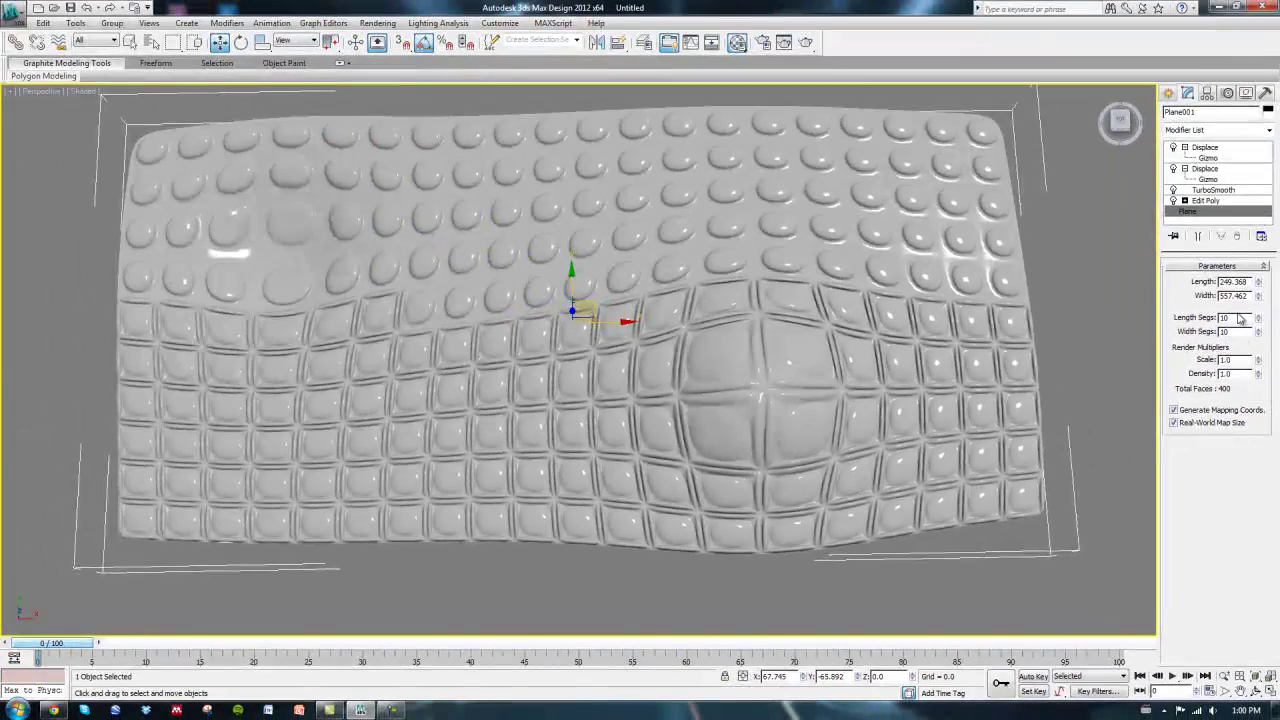
key(Return)
Reactivate the upper Displace modifier's gizmo and move its bulge toward the plane's far long edge
mouse_move(1040, 347)
alt+middle_down()
mouse_move(1033, 294)
mouse_move(974, 276)
mouse_move(947, 304)
mouse_move(1031, 330)
alt+middle_up()
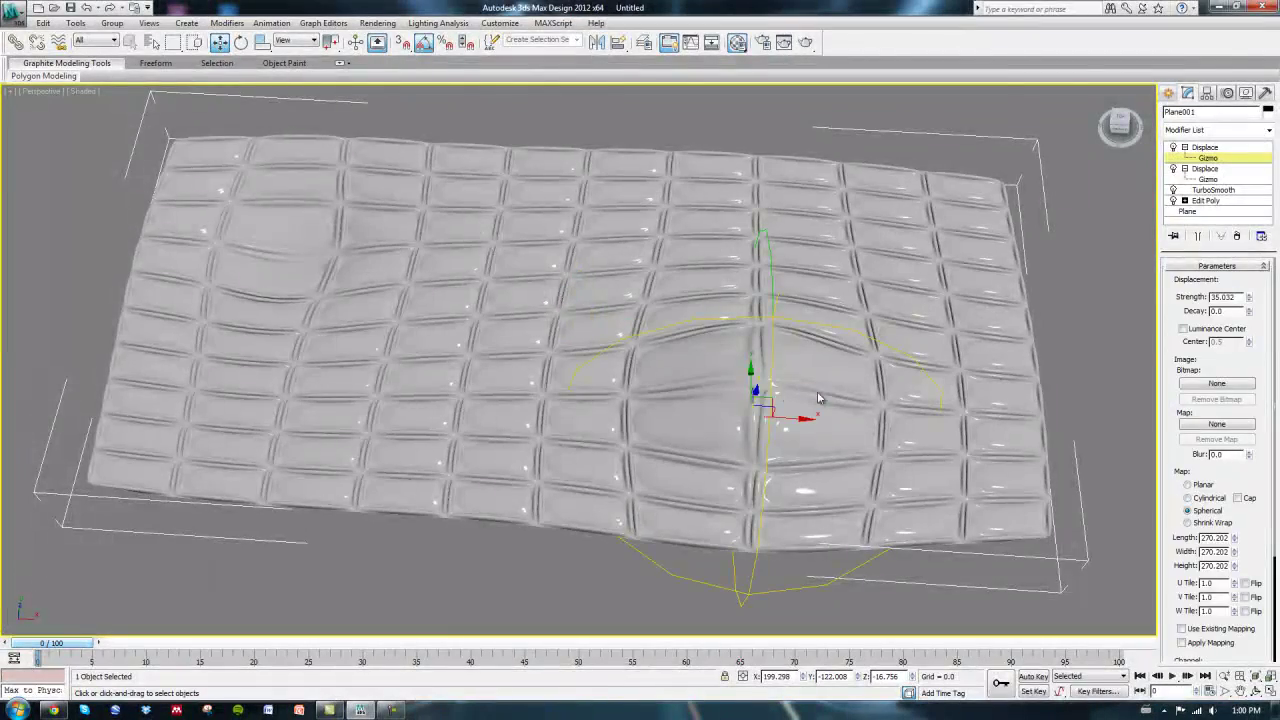
alt+middle_drag(793, 392, 800, 409)
drag(765, 395, 829, 267)
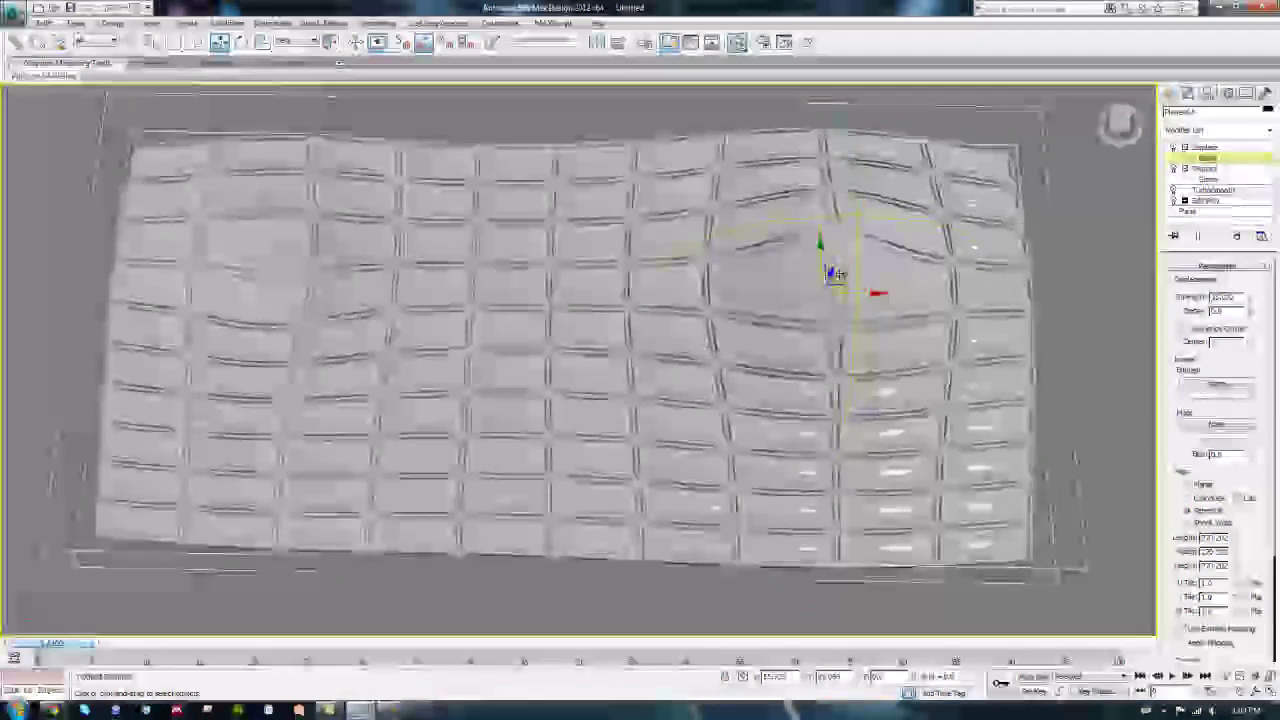
Move the lower Displace modifier's gizmo toward the plane's near long edge, to about X -21, Y -145
click(1208, 179)
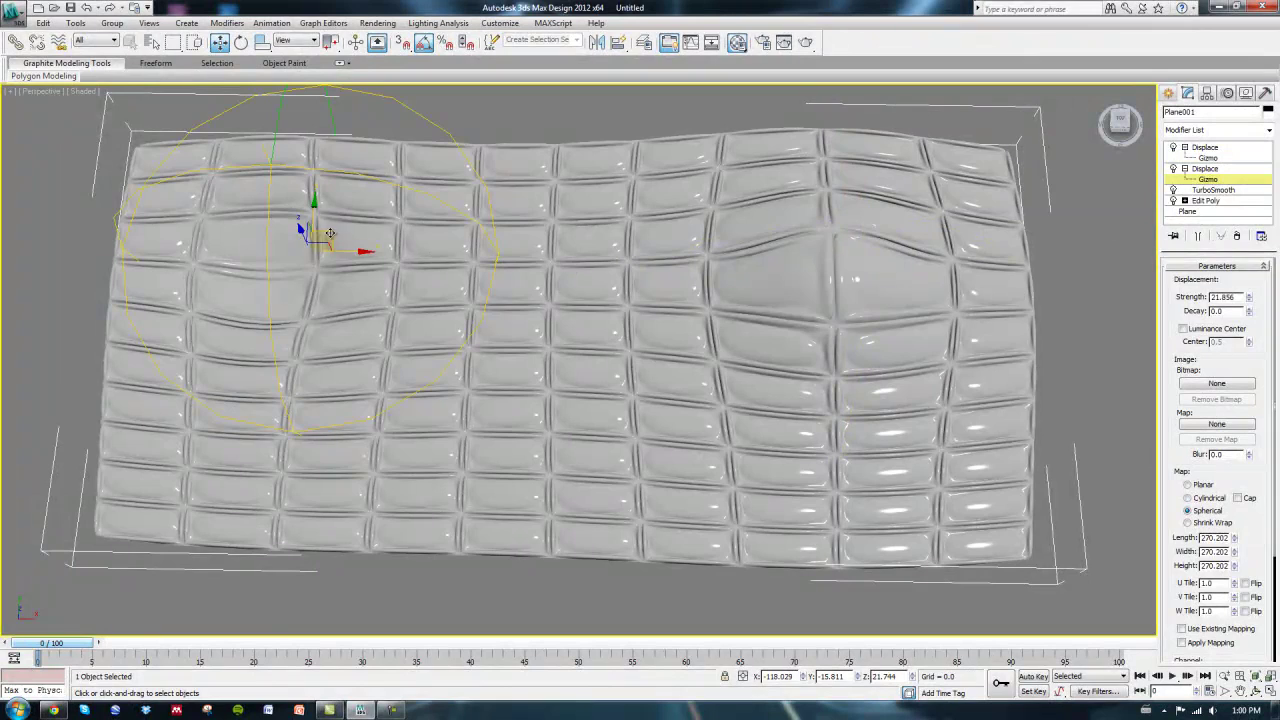
drag(330, 233, 455, 409)
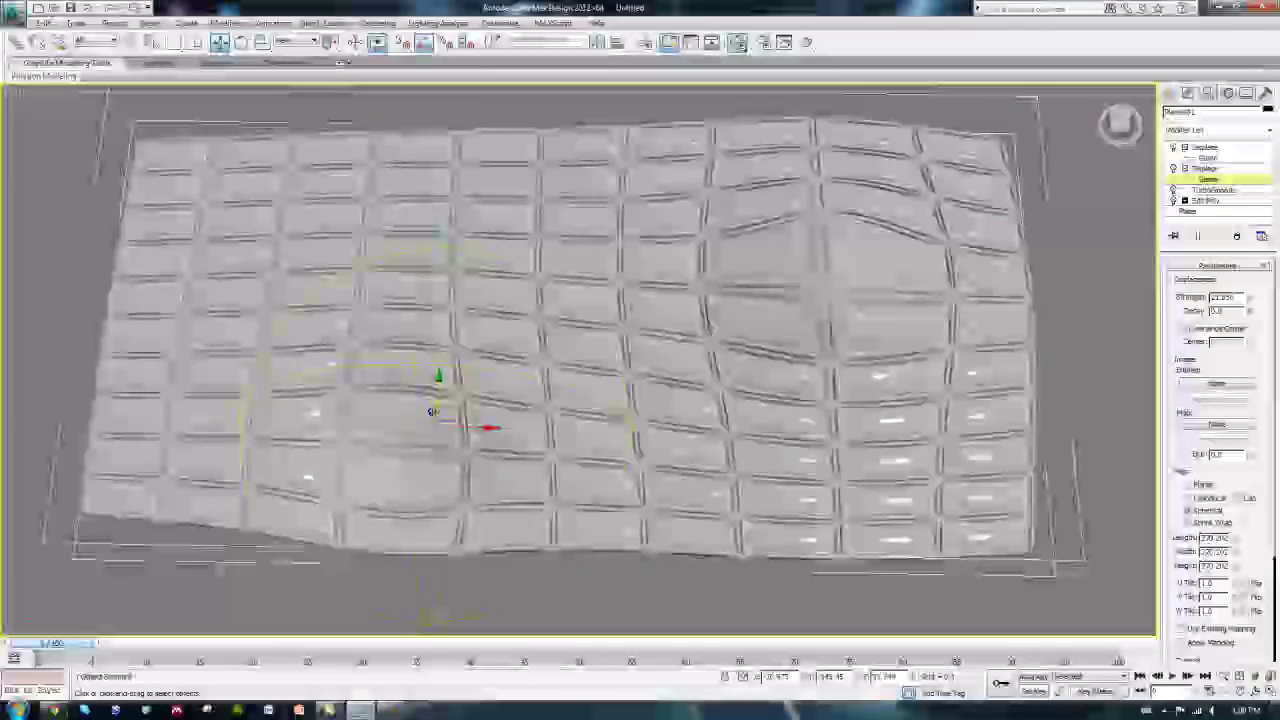
alt+middle_drag(513, 436, 535, 450)
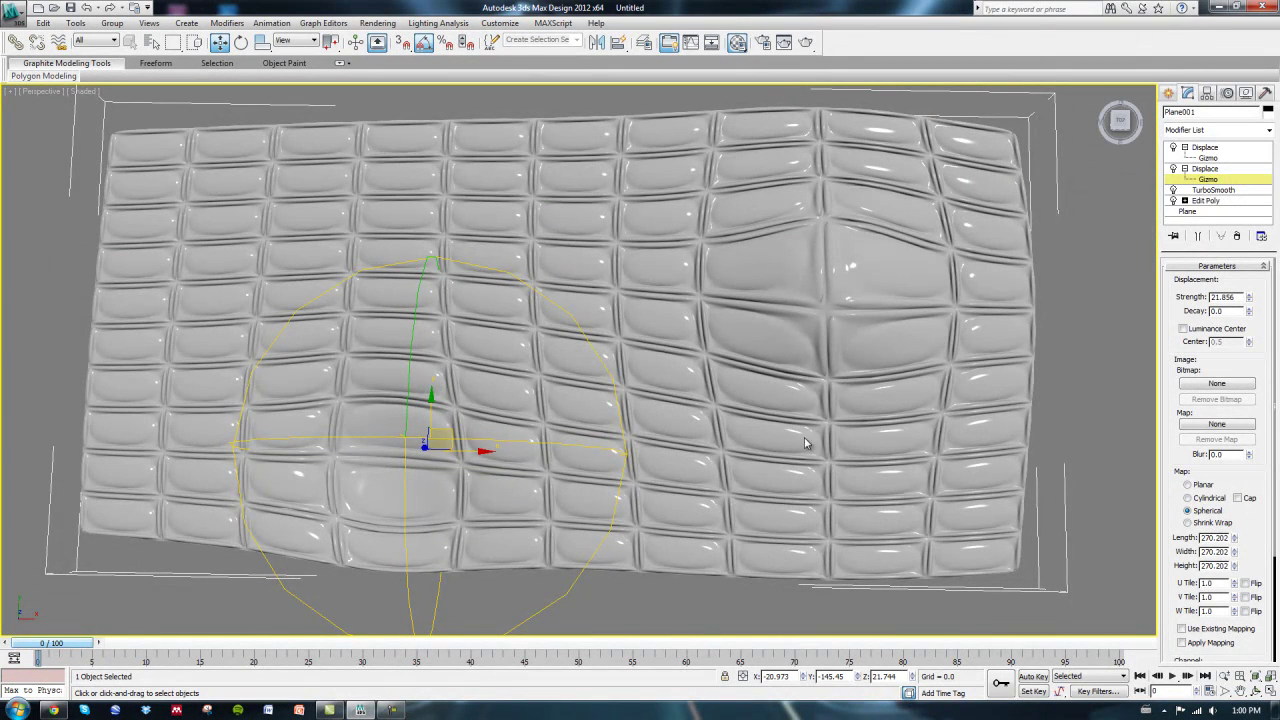
middle_drag(640, 455, 635, 402)
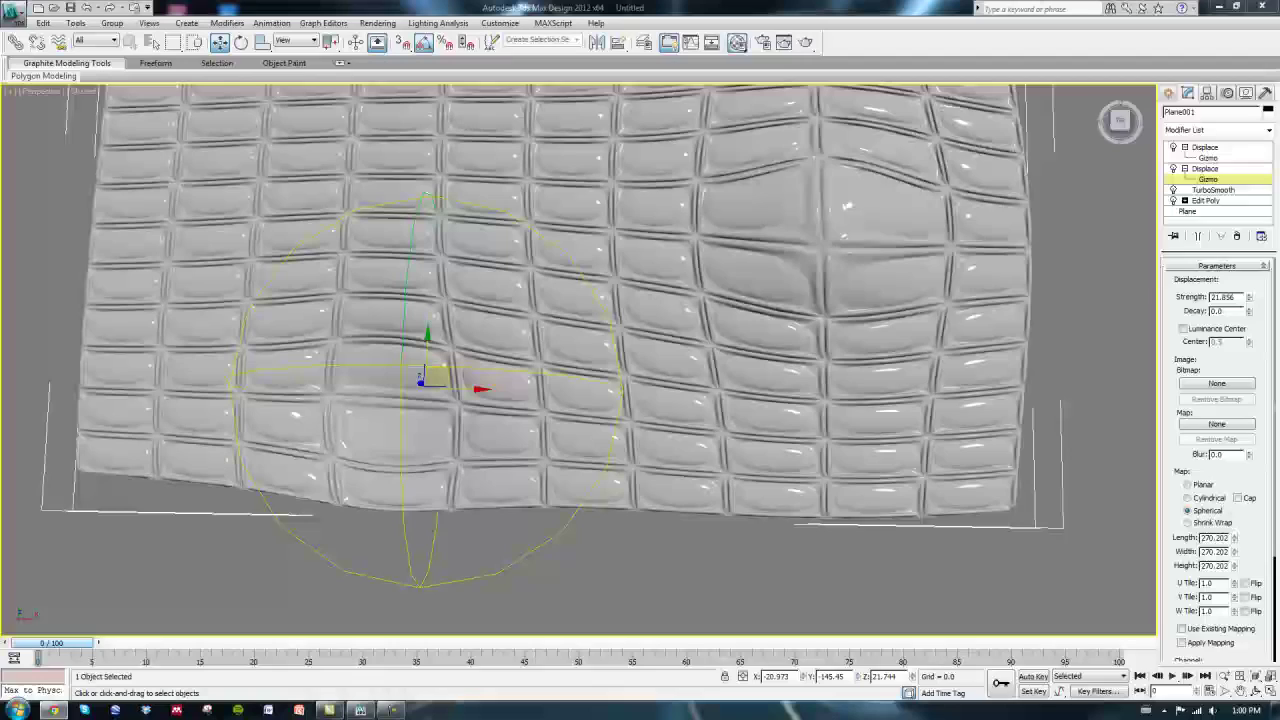
Switch to the browser and show the 3D Dreaming: Architecture From a Digital Point of View Facebook page
drag(1279, 112, 698, 70)
drag(985, 179, 1108, 180)
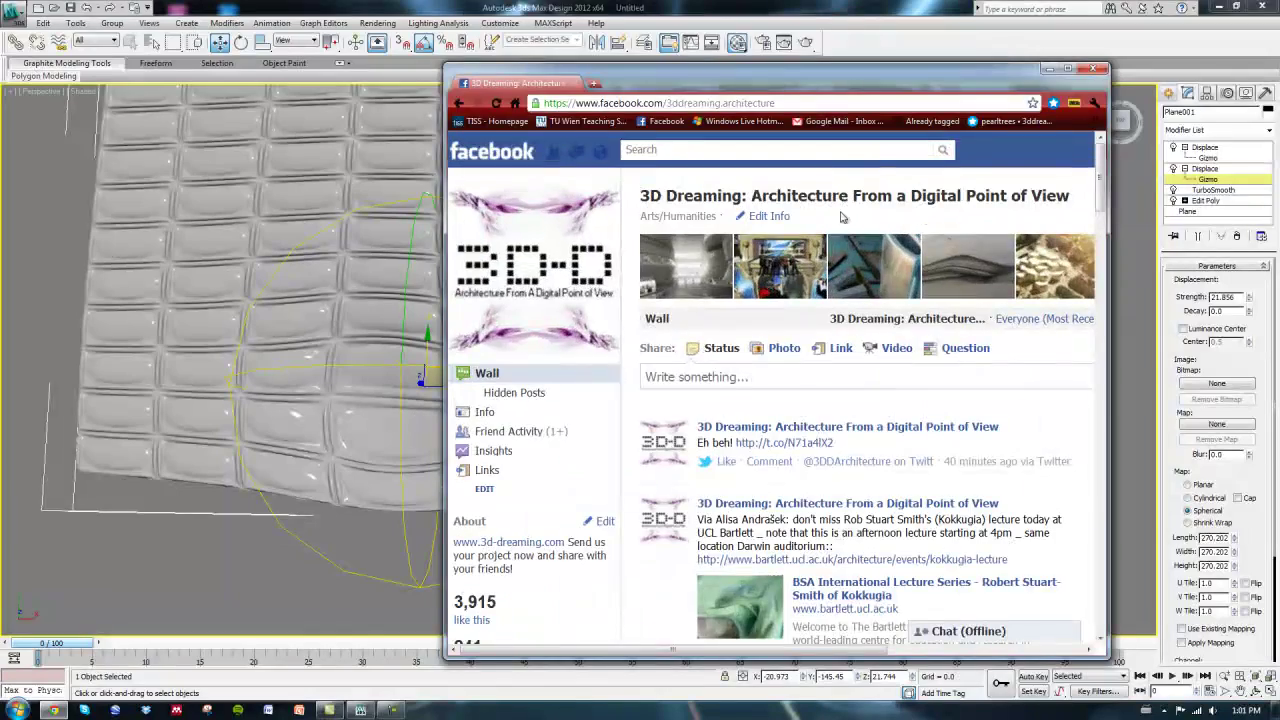
click(1112, 215)
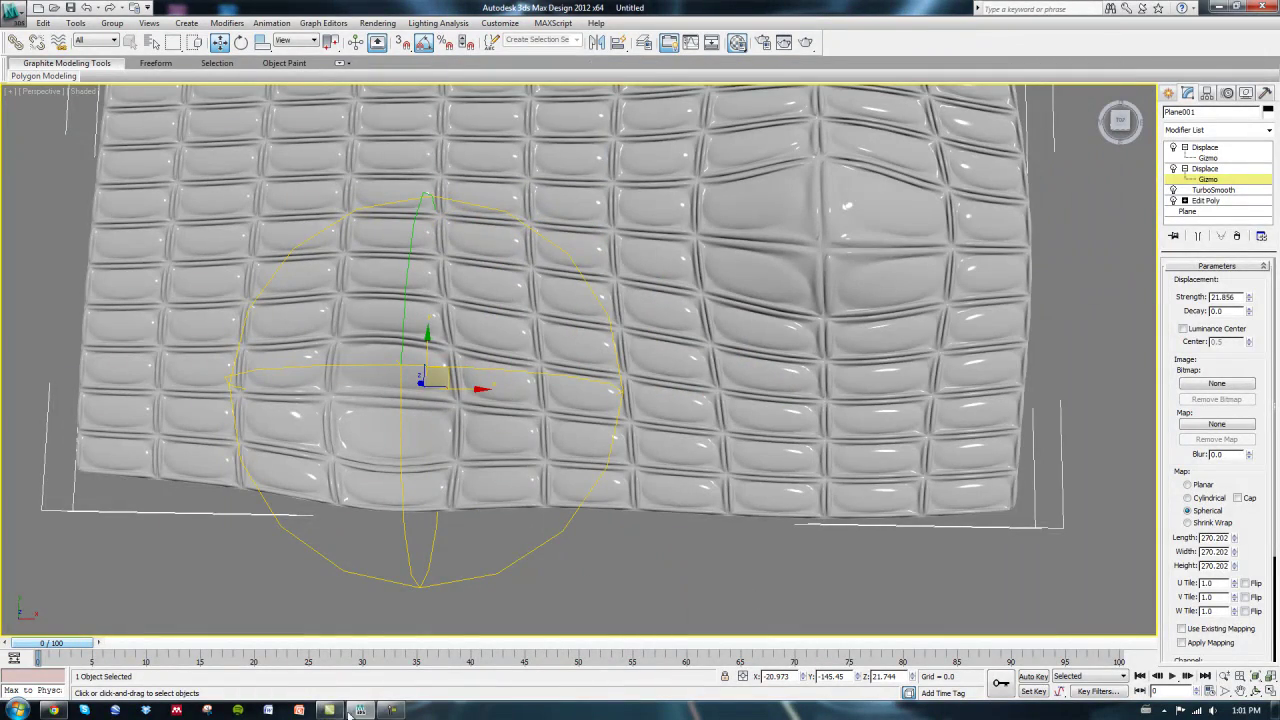
click(53, 710)
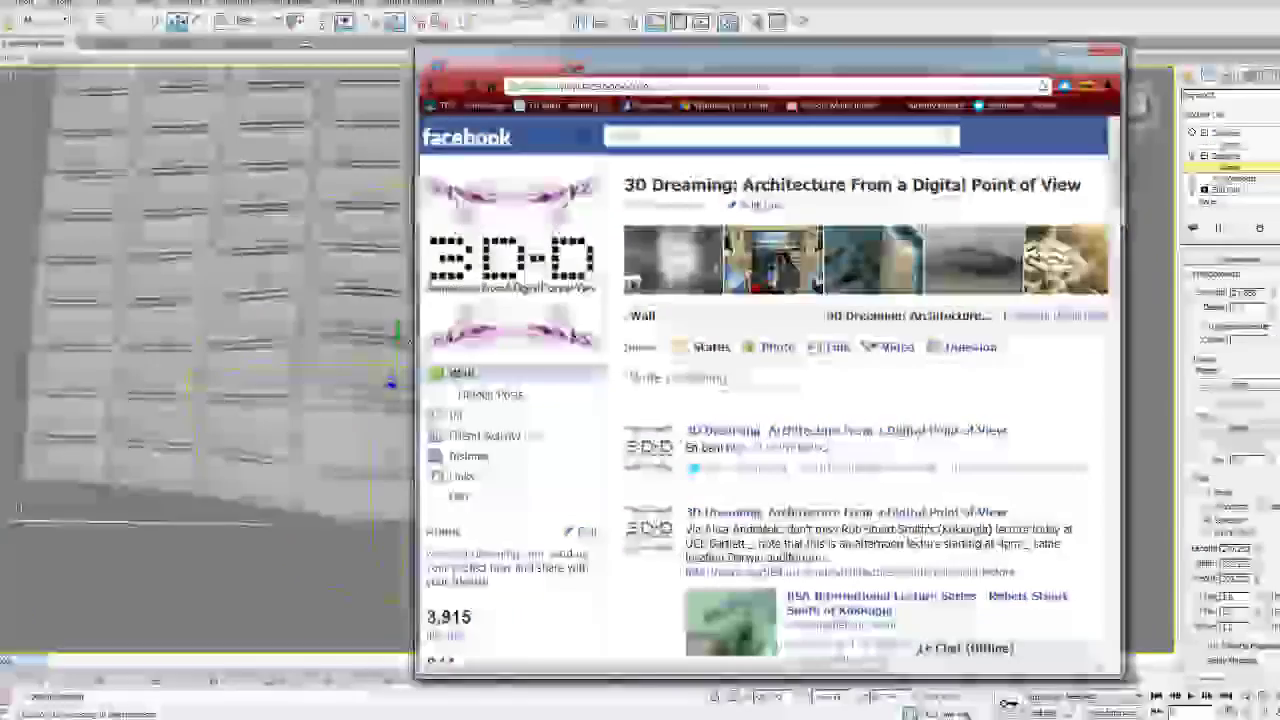